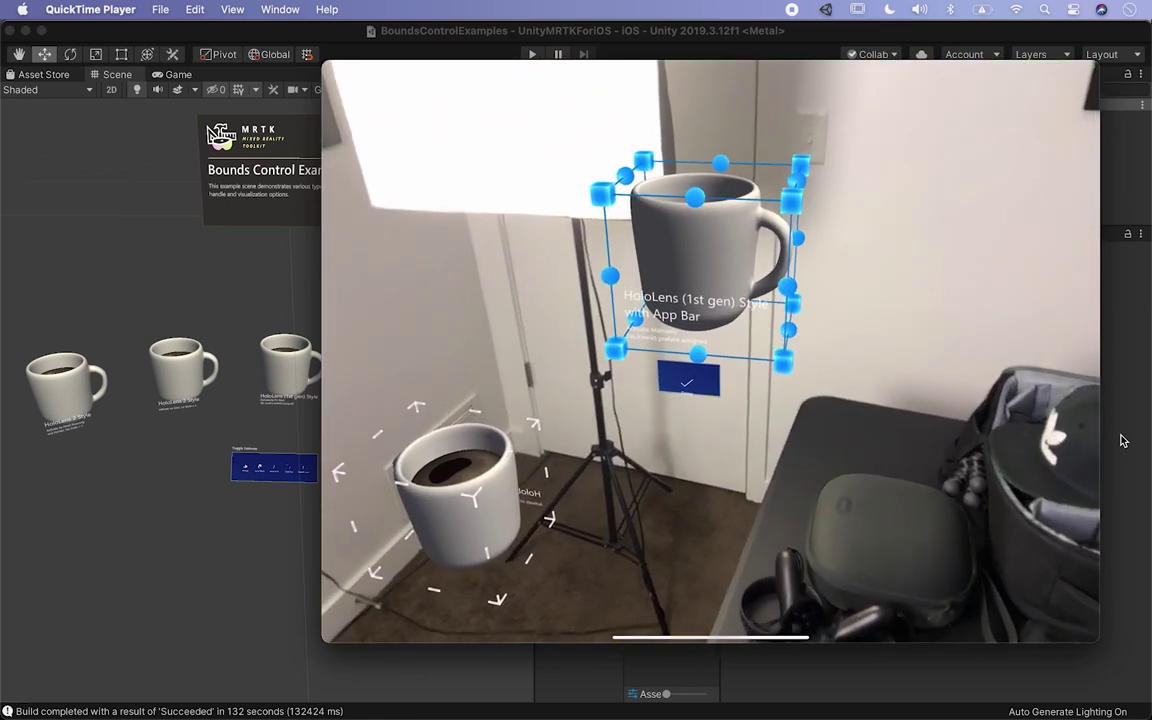
Step: Create a new 3D project named UnityMRTKForiOS with Unity version 2019.3.12f1
mouse_move(684, 390)
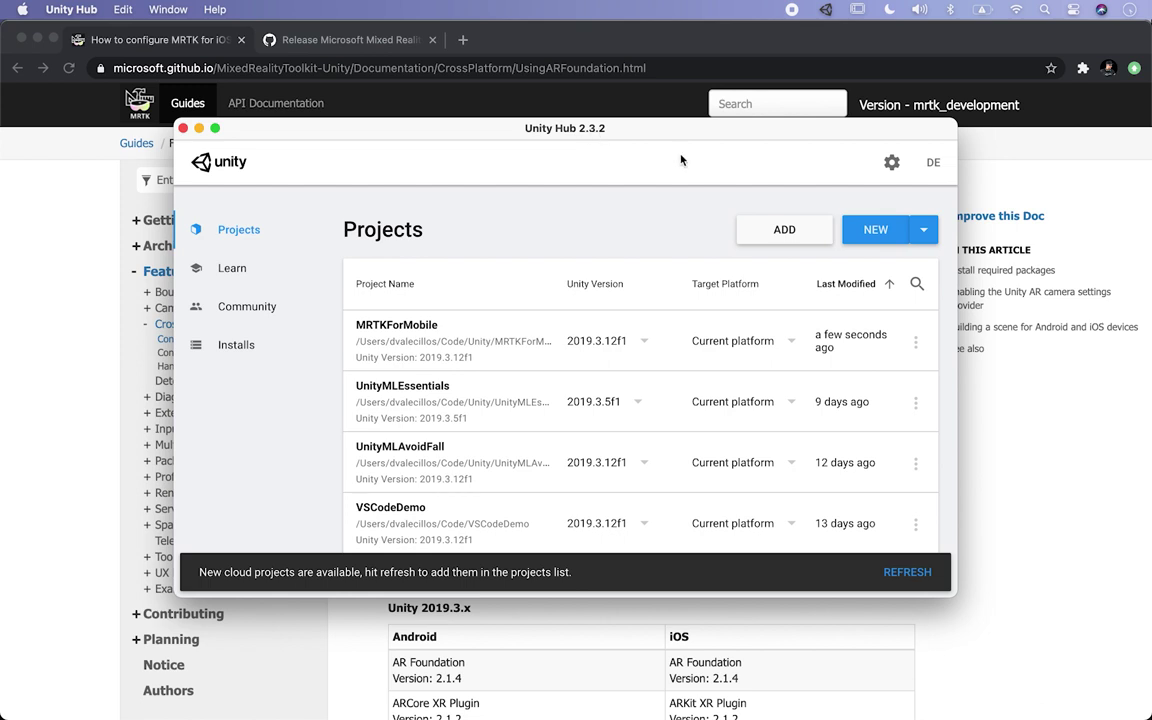
click(921, 229)
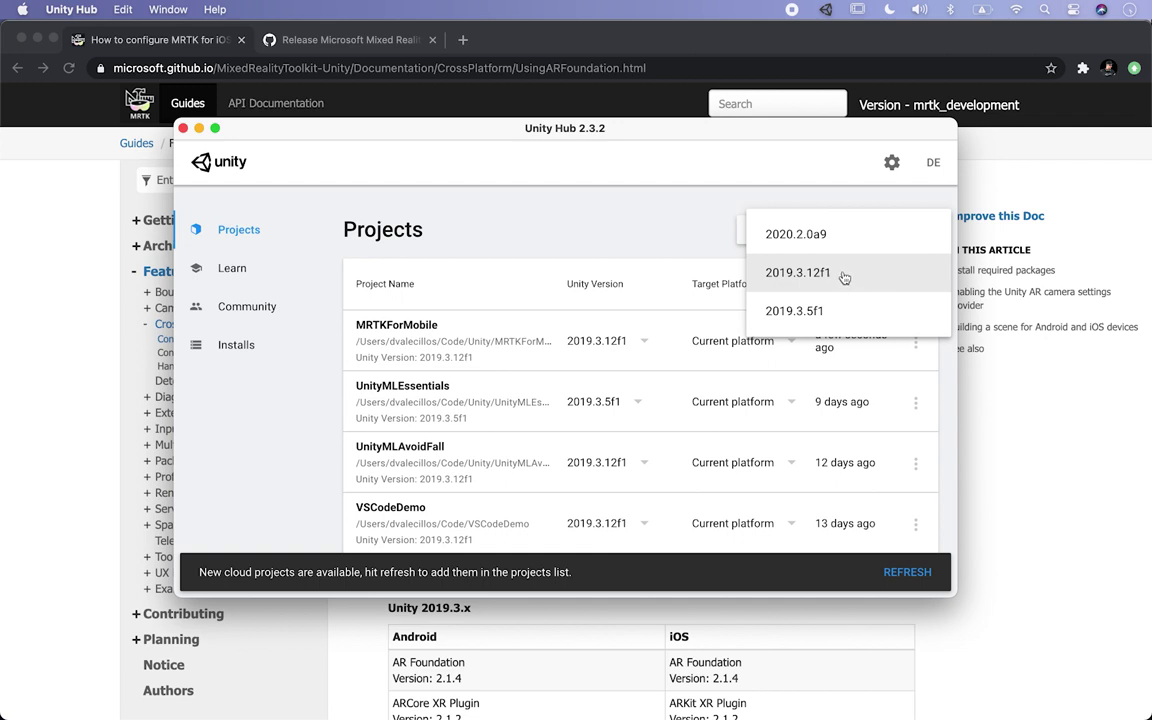
click(844, 274)
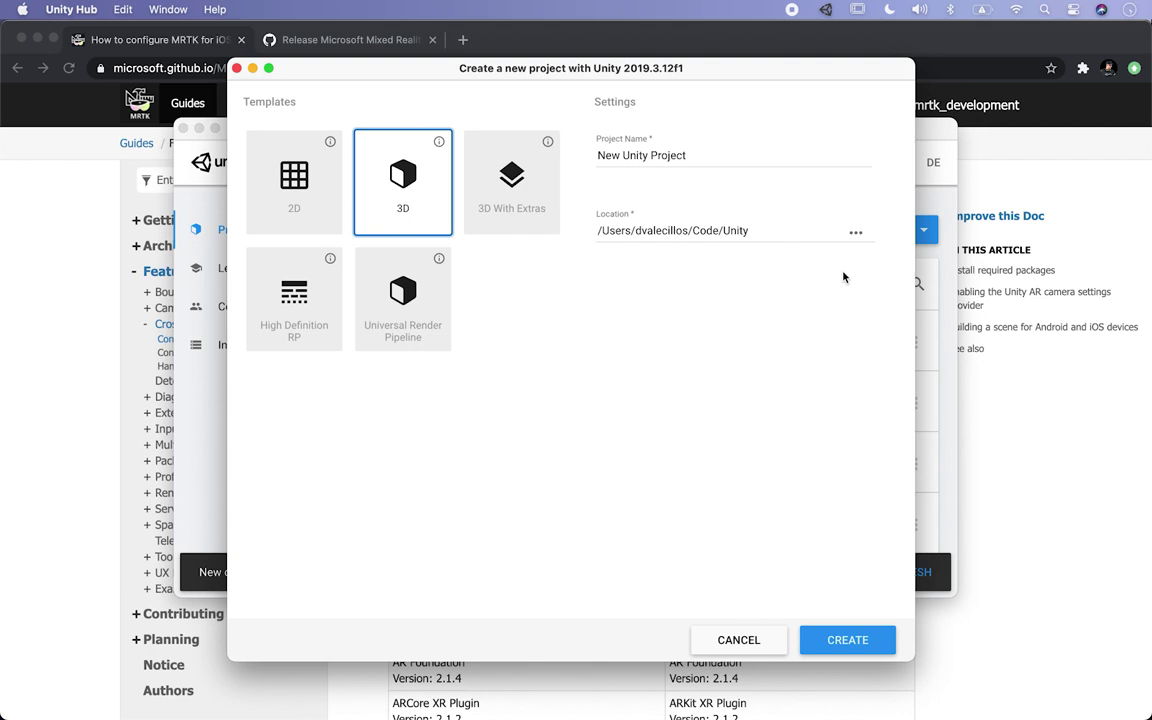
drag(700, 155, 599, 155)
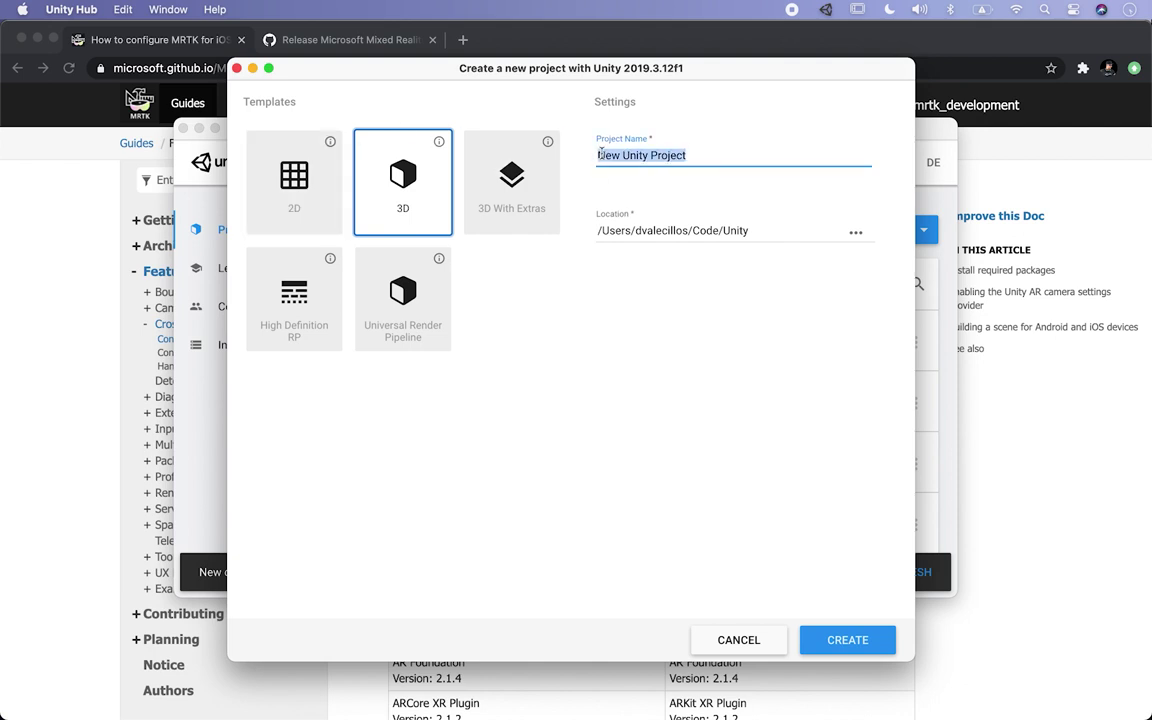
text(UnityMRTKForiOS)
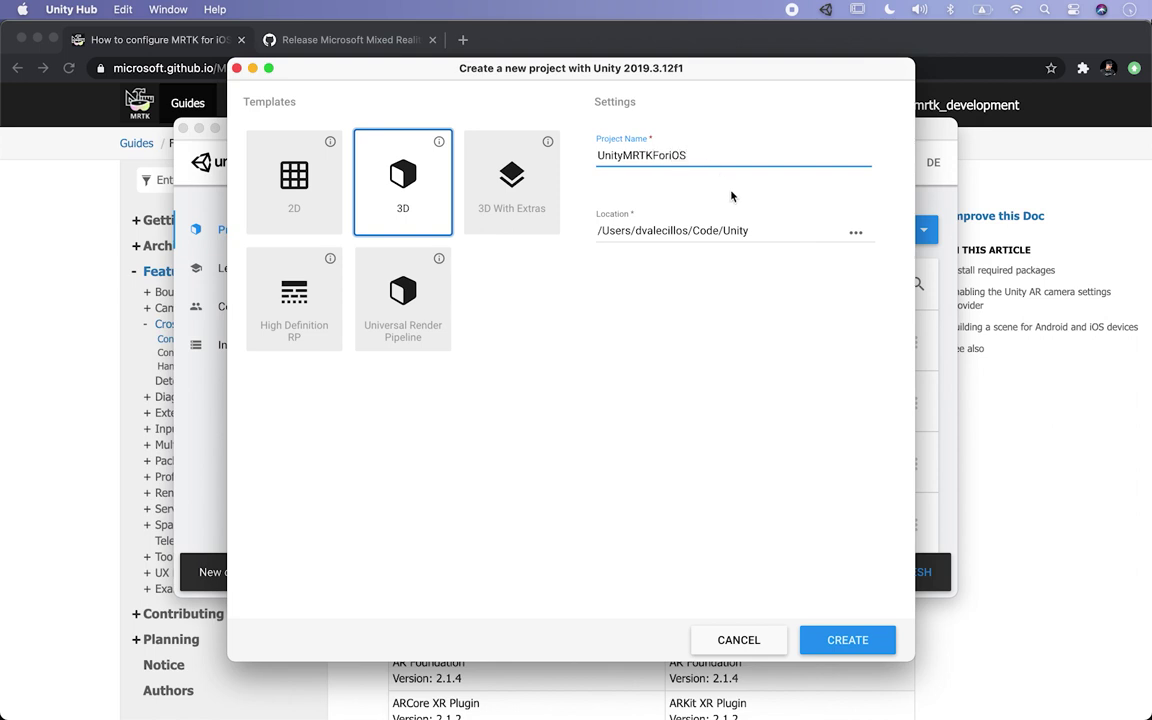
click(832, 642)
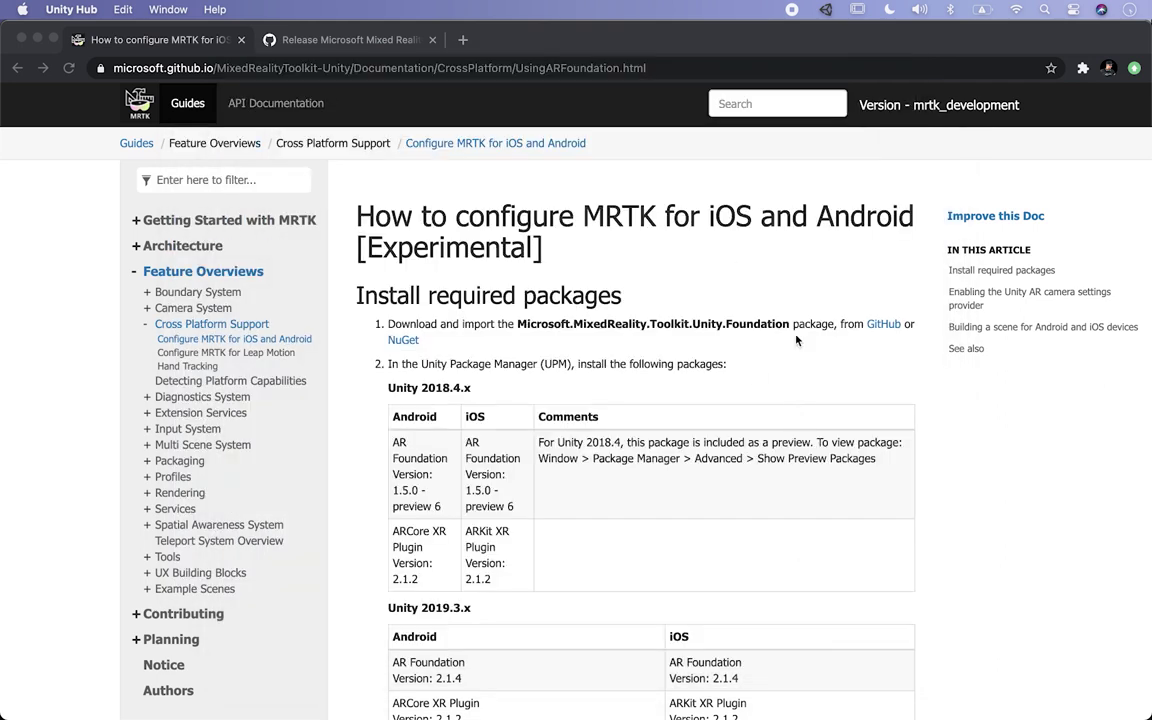
Step: Review the MRTK guide for iOS and Android in Chrome, covering the Unity 2019.3.x required packages and the AR camera settings provider
click(604, 68)
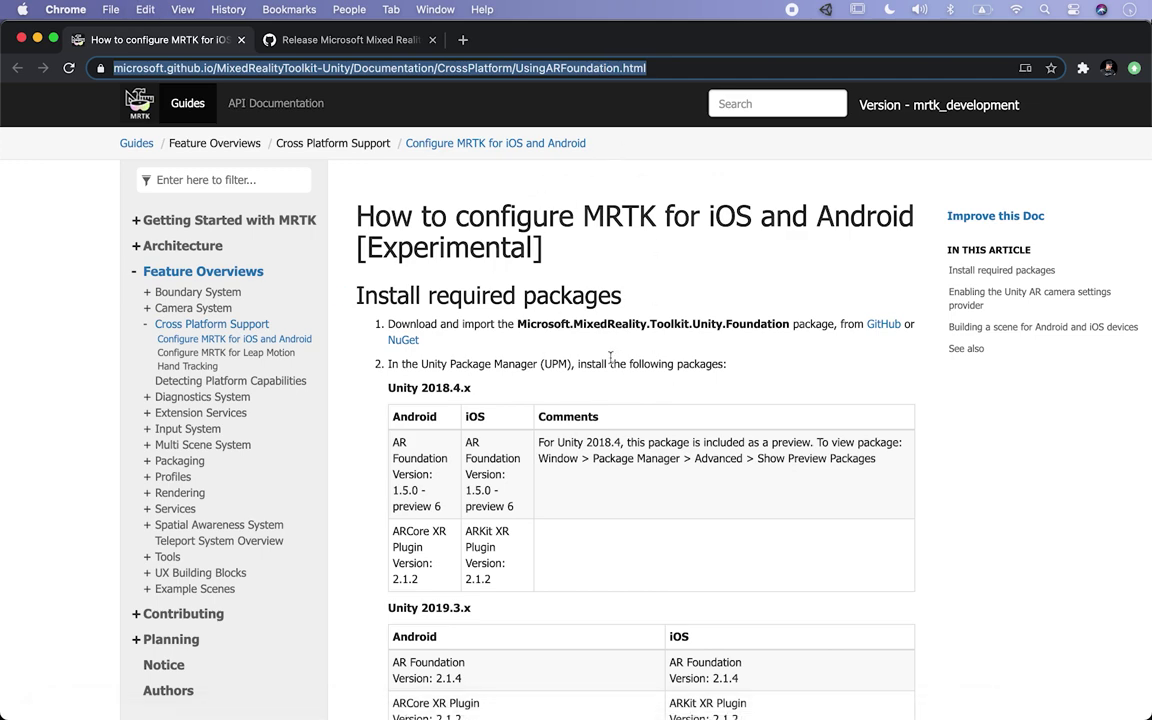
scroll(610, 358, down, 8)
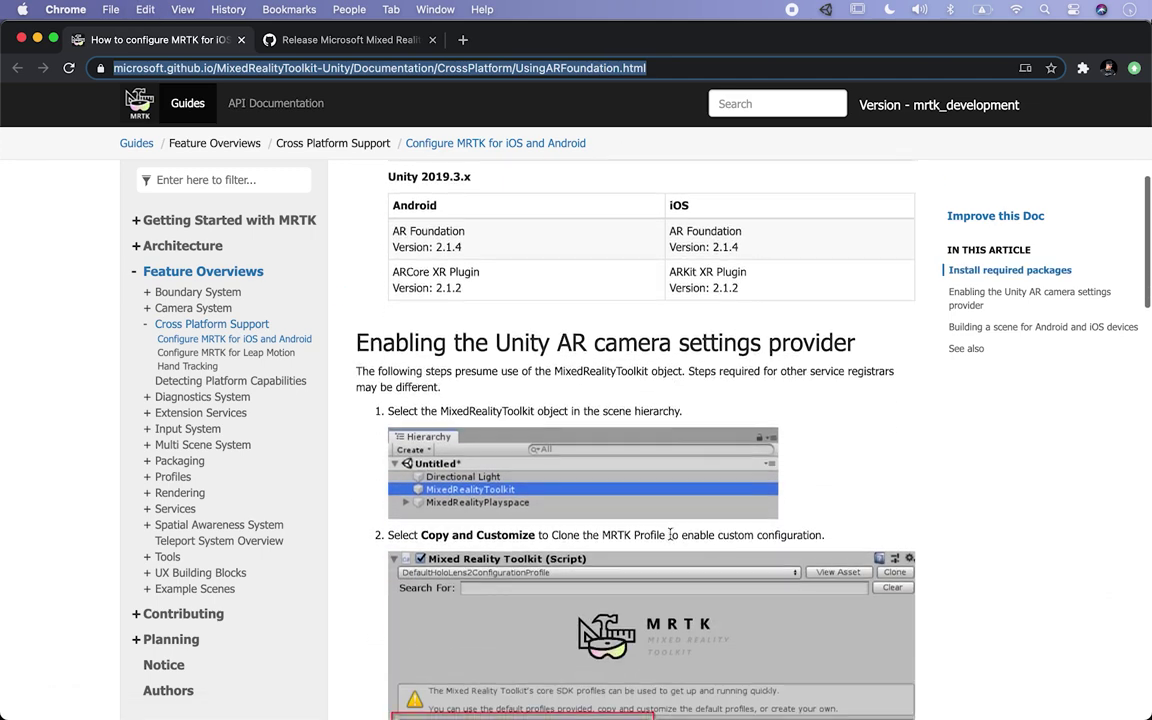
scroll(670, 535, down, 1)
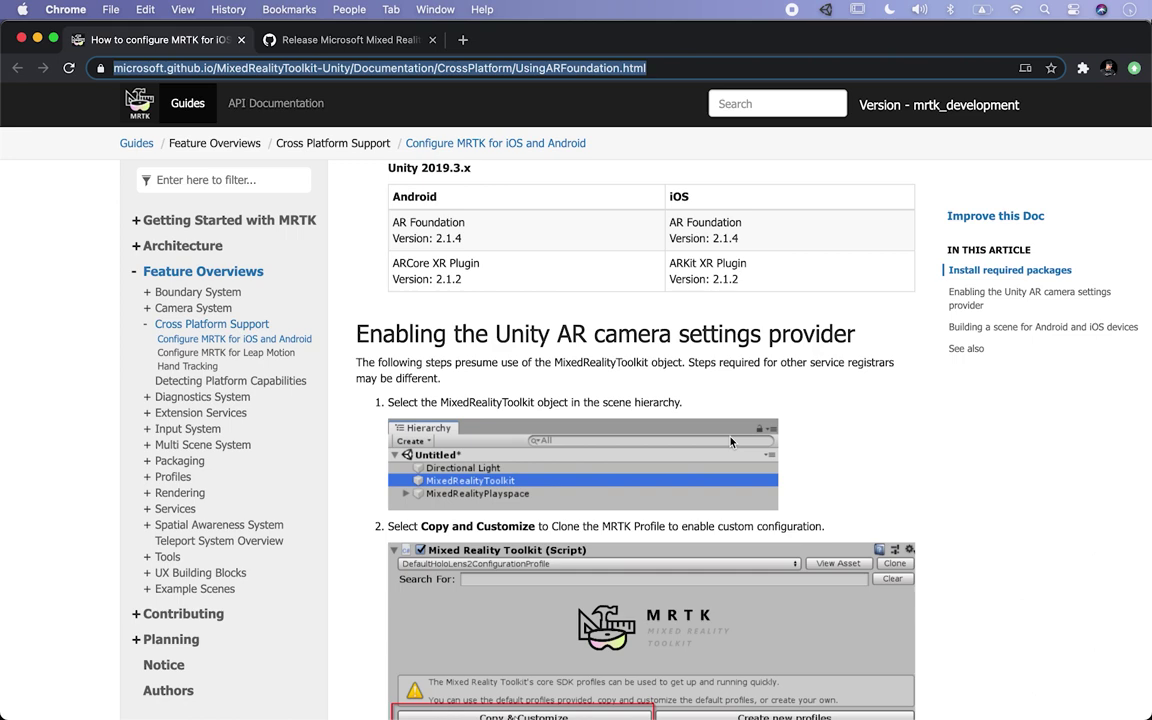
scroll(731, 441, up, 8)
key(super+Tab)
key(super+Tab)
key(super+shift+Tab)
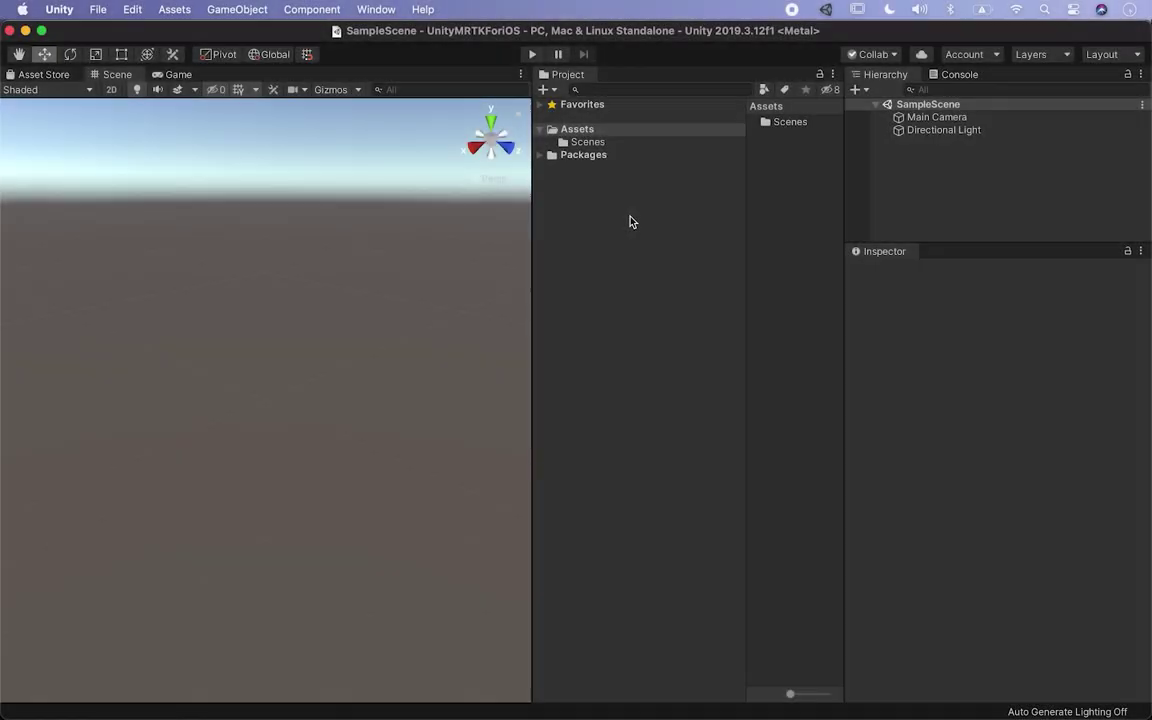
key(super+Tab)
click(462, 68)
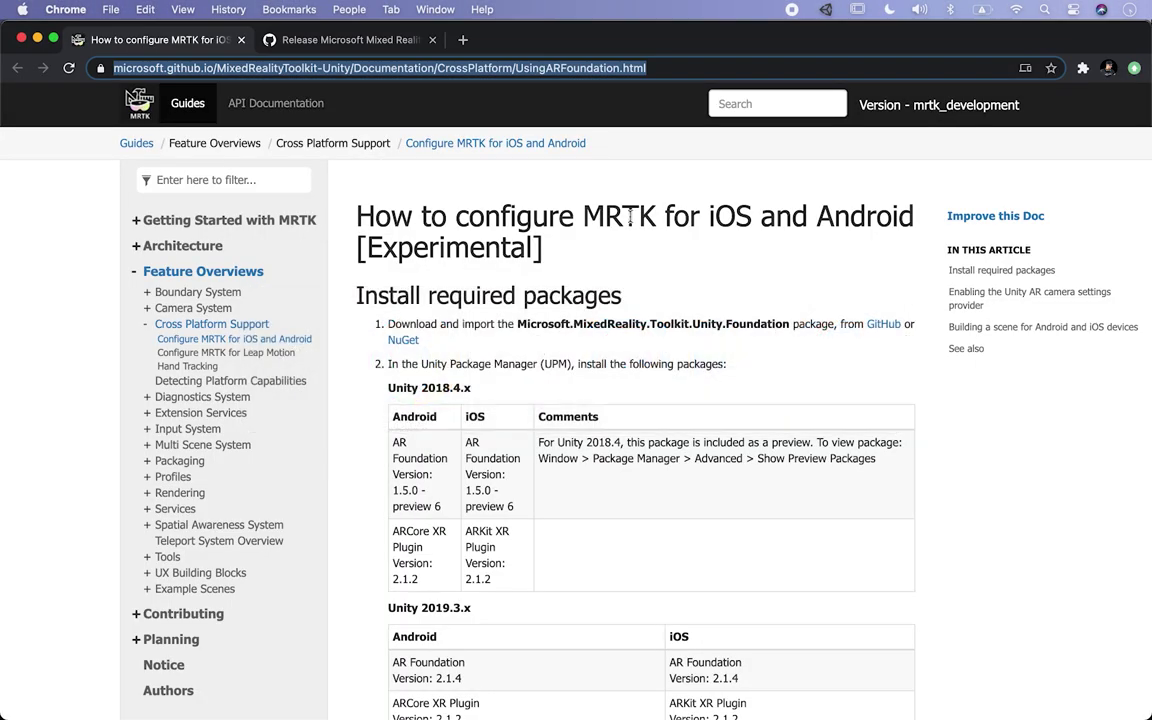
Step: Examine the downloadable Unity package assets on the MRTK v2.3.0 GitHub release page, comparing them with the guide's package requirement
click(396, 45)
scroll(607, 318, up, 3)
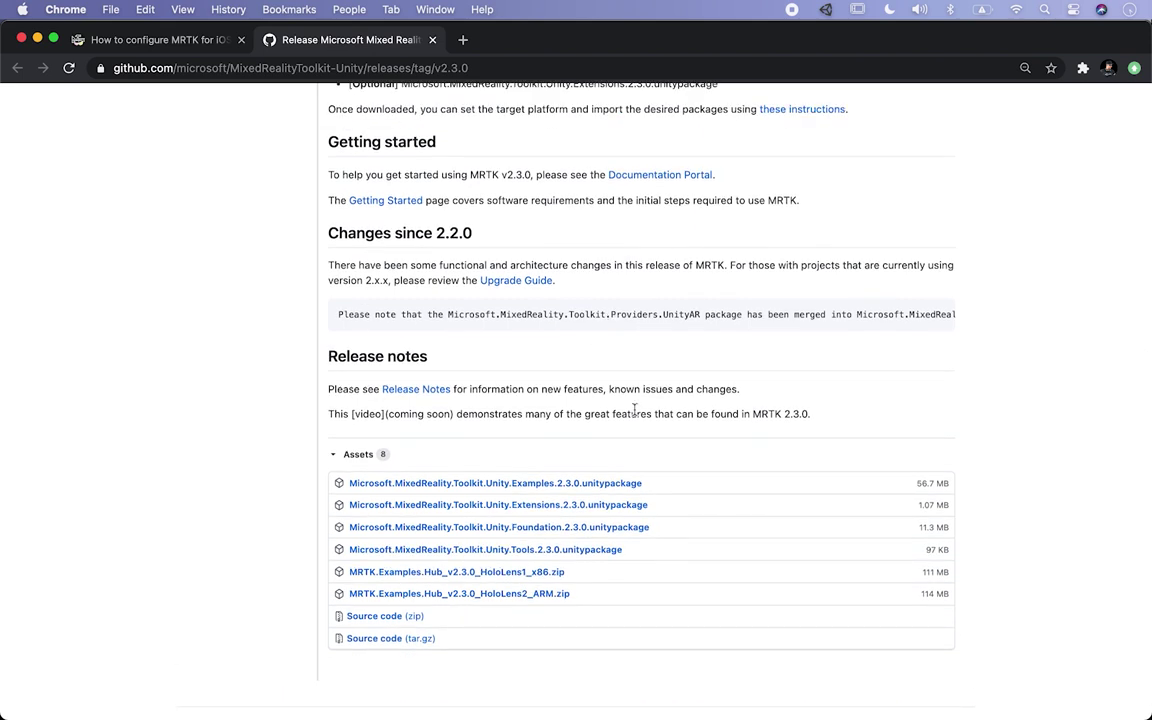
click(178, 44)
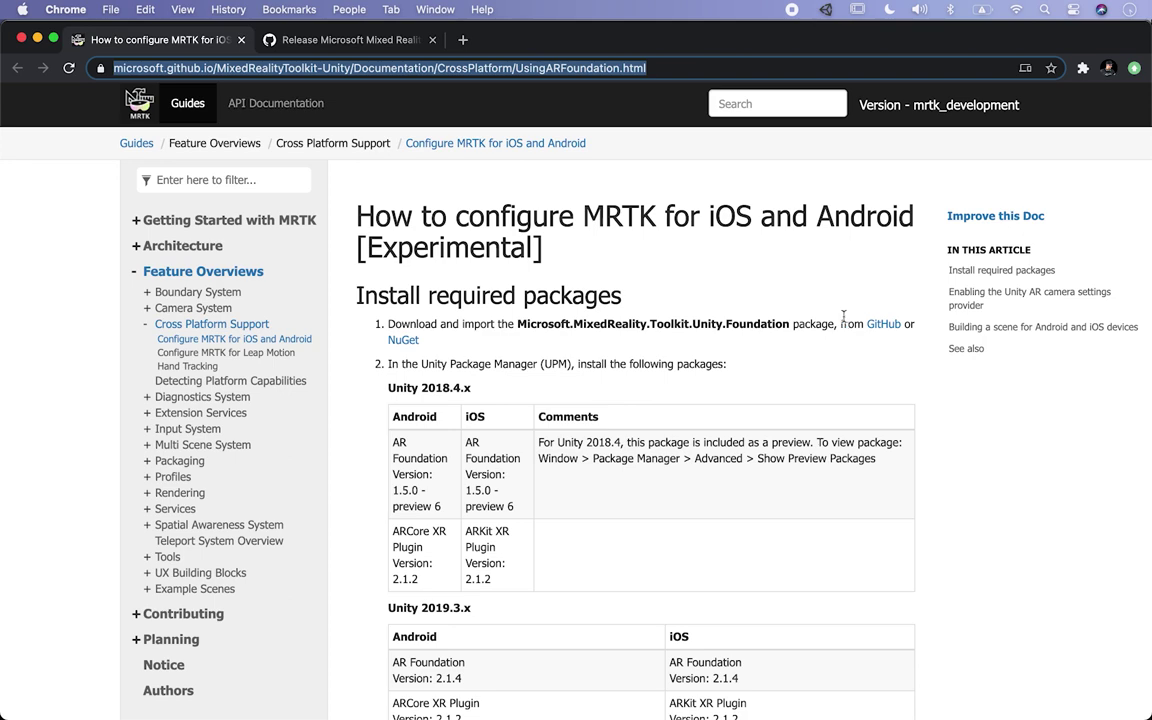
key(ctrl+Tab)
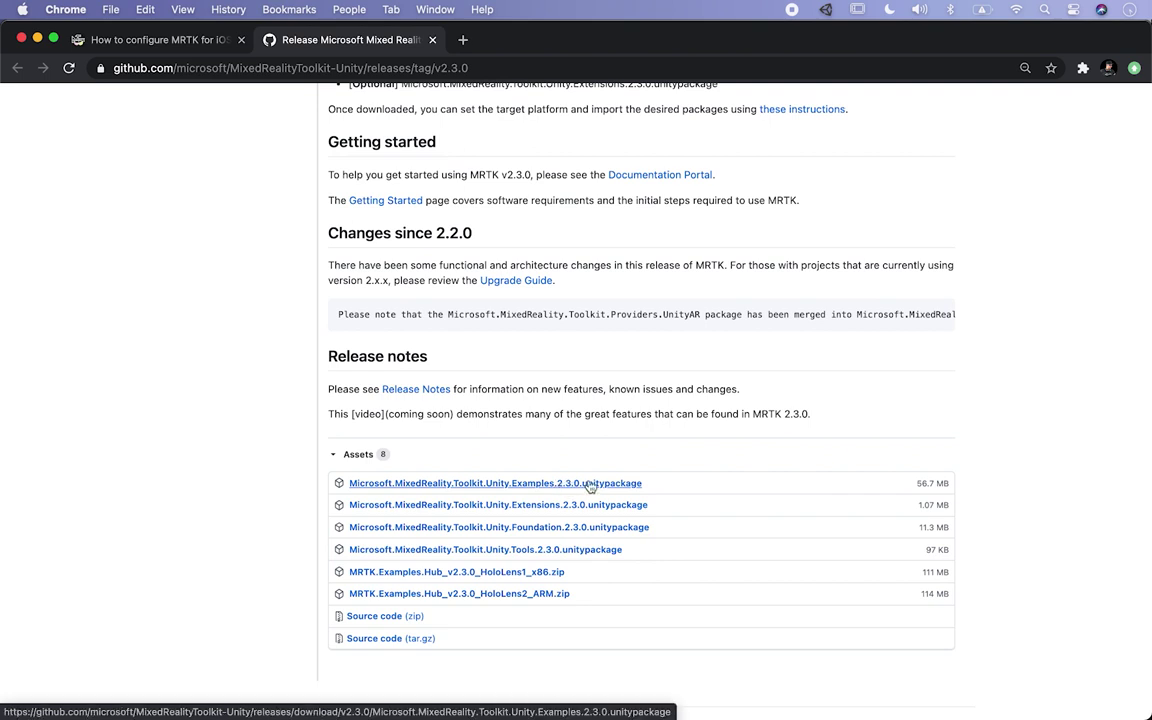
scroll(590, 486, down, 2)
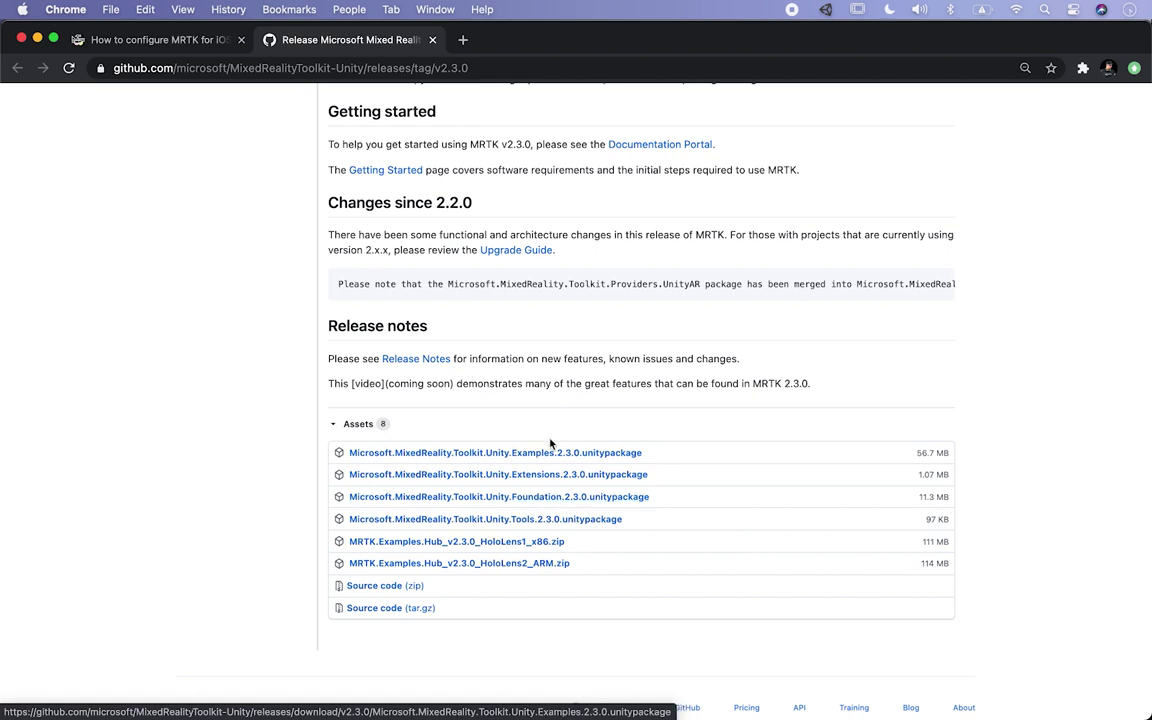
Step: Import the downloaded Microsoft.MixedReality.Toolkit.Unity.Foundation.2.3.0 package from Finder into the Unity project and apply the default MRTK project settings
key(super+Tab)
key(super+Tab)
key(super+Tab)
key(super+Tab)
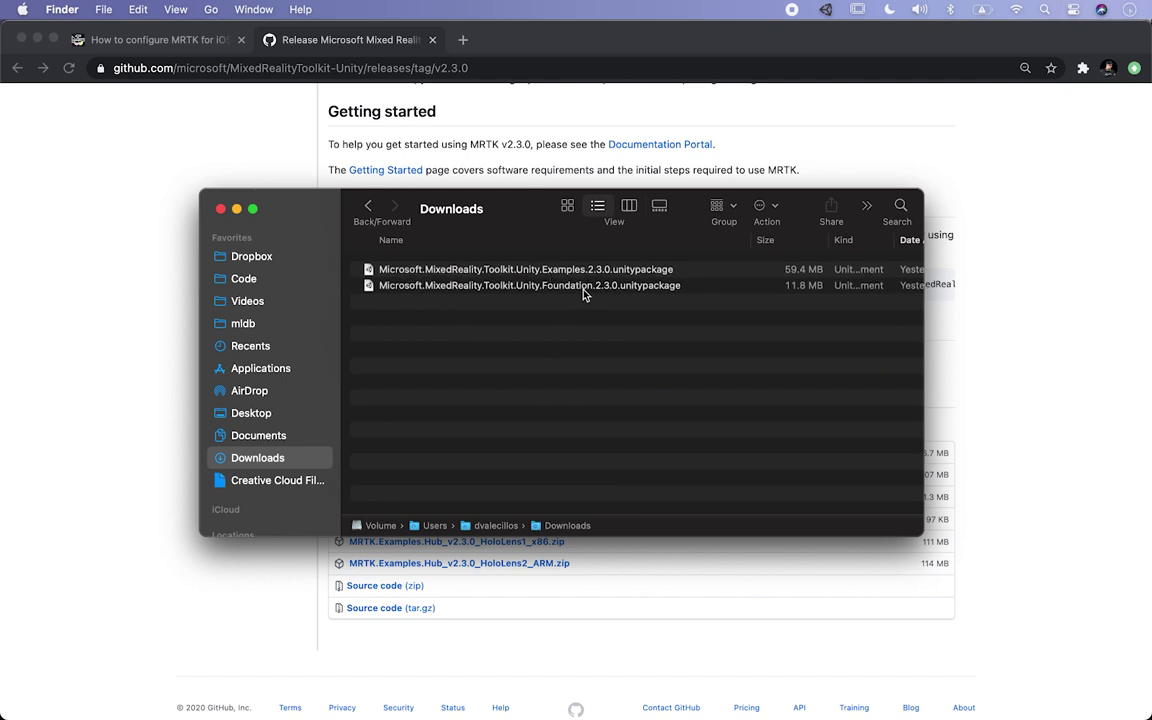
click(584, 287)
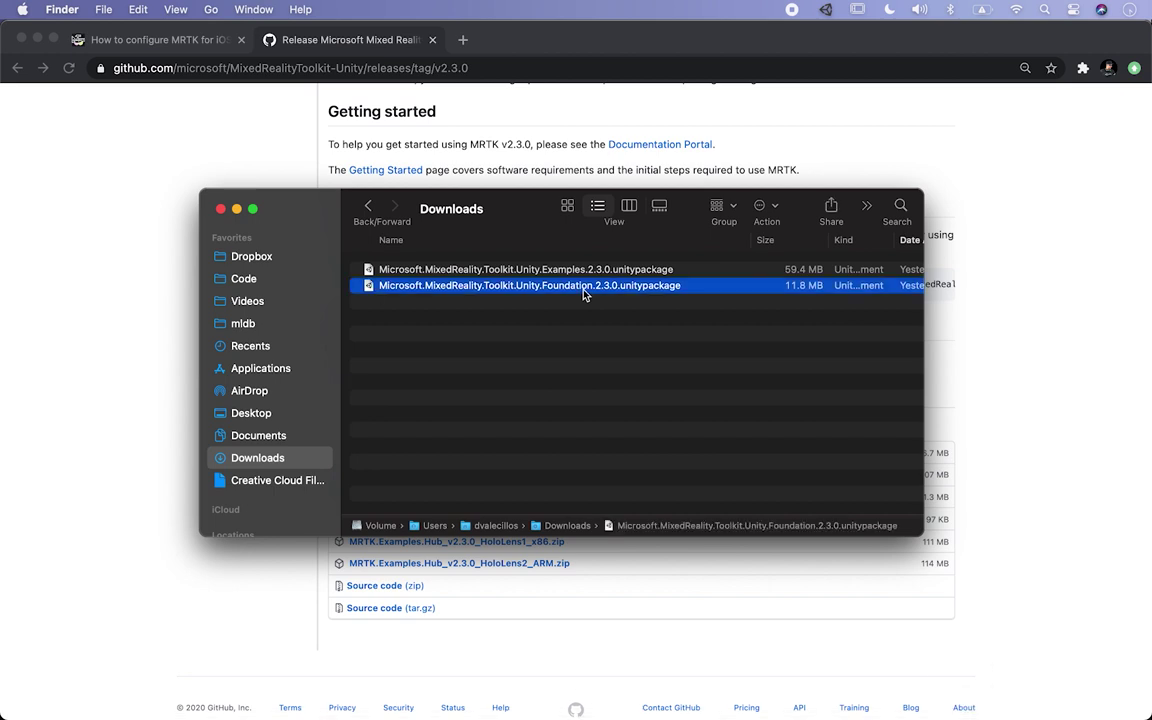
key(super+Tab)
key(super+Tab)
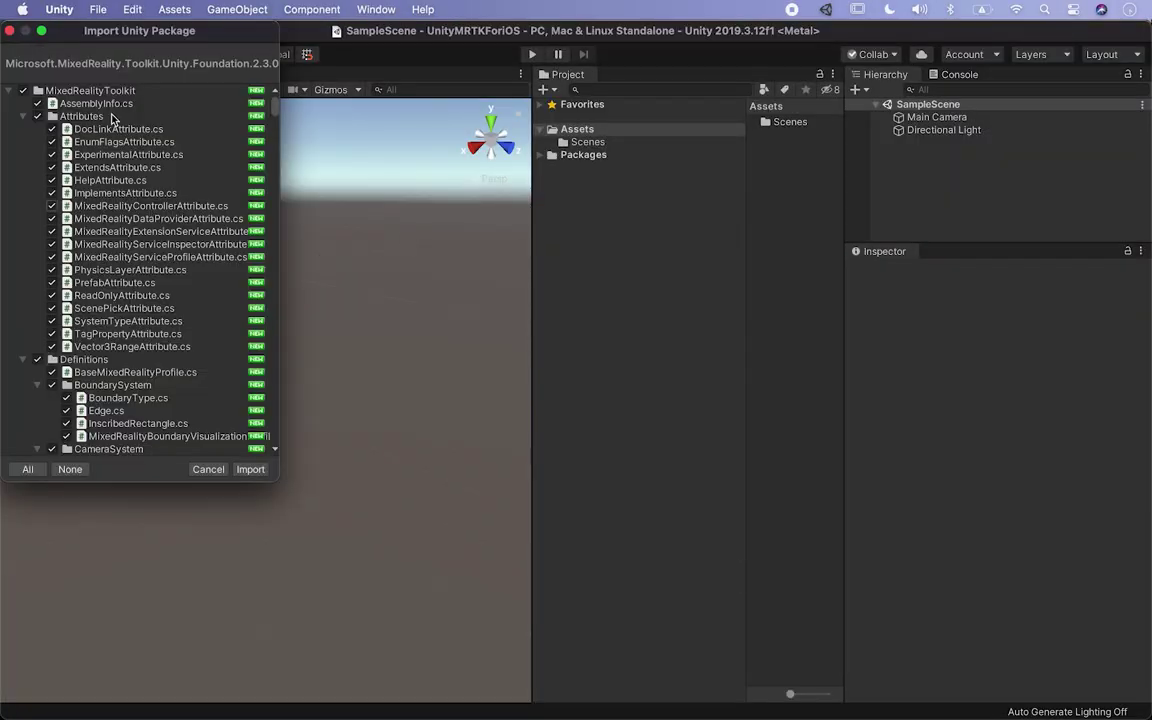
scroll(184, 320, down, 15)
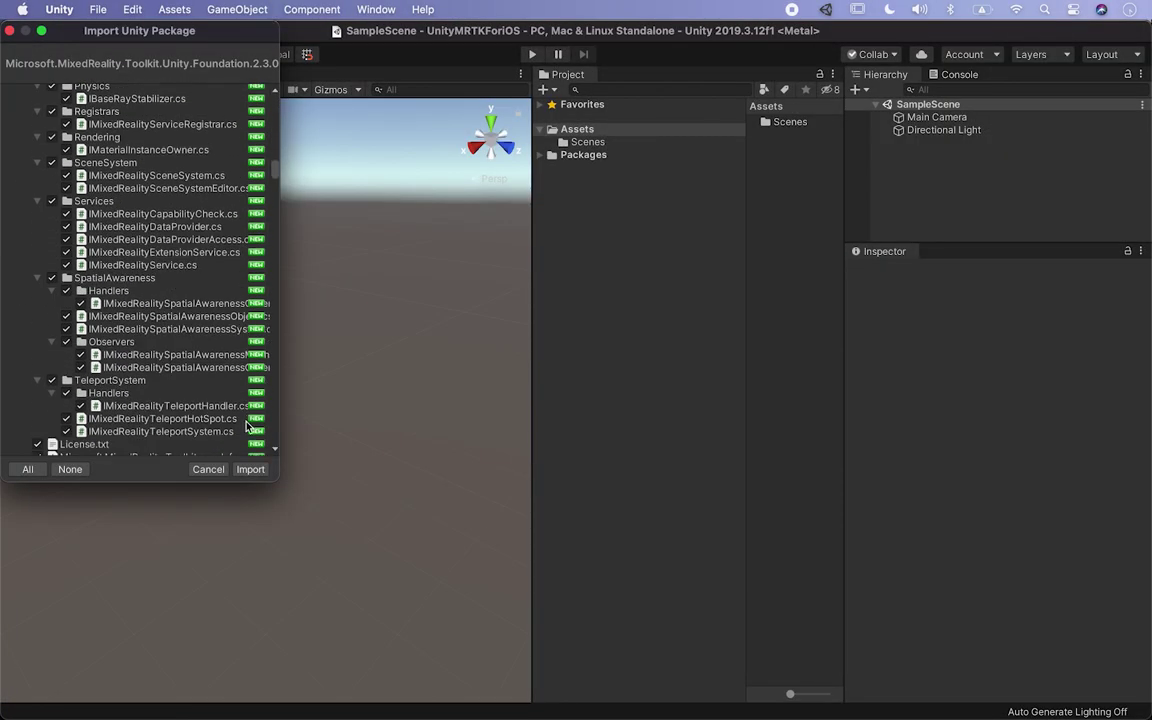
click(250, 469)
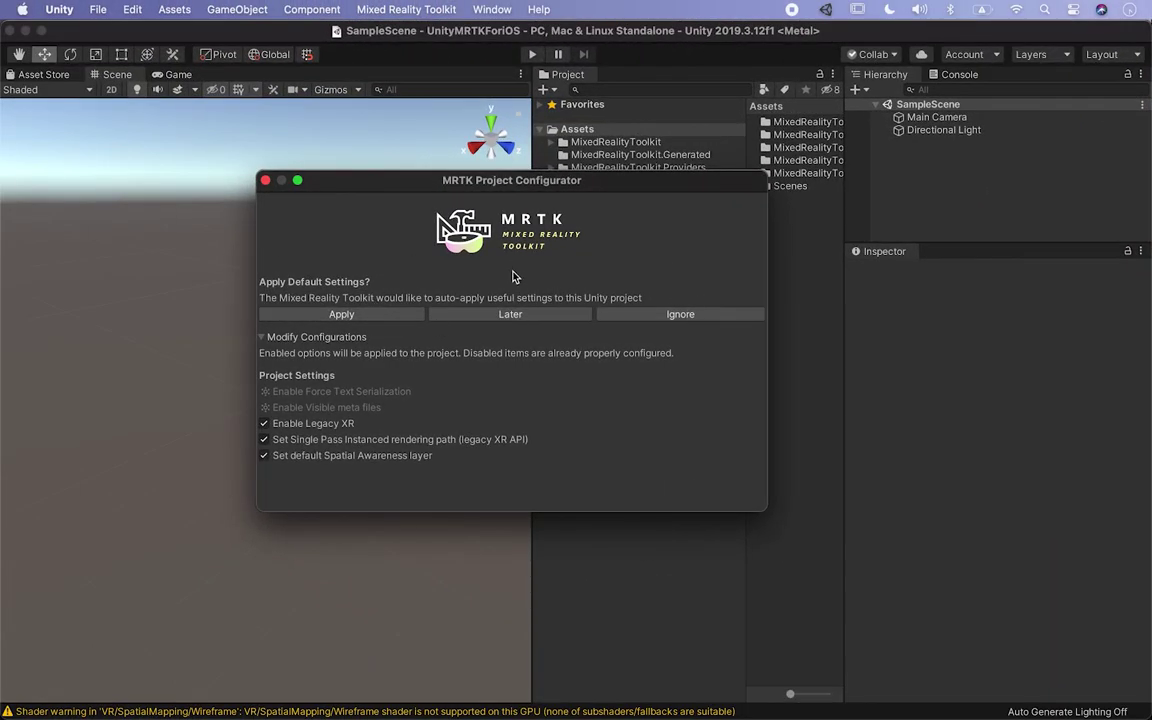
click(342, 314)
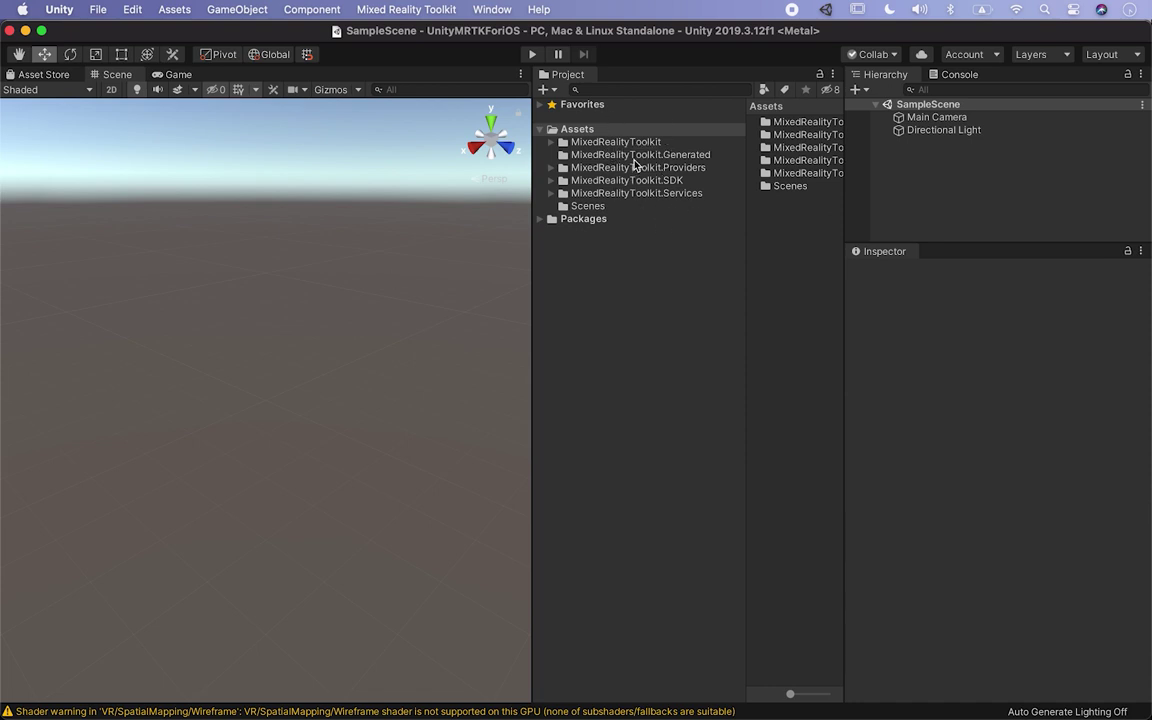
Step: Import the downloaded Microsoft.MixedReality.Toolkit.Unity.Examples.2.3.0 package from Finder into the Unity project
key(super+Tab)
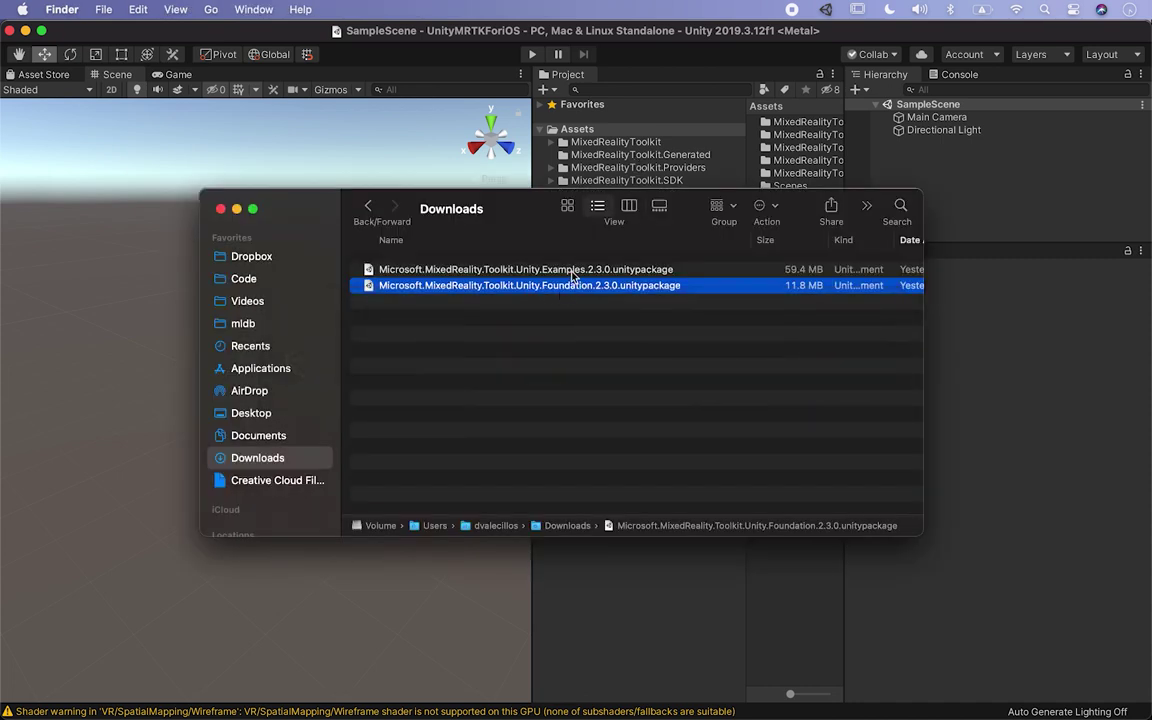
click(520, 269)
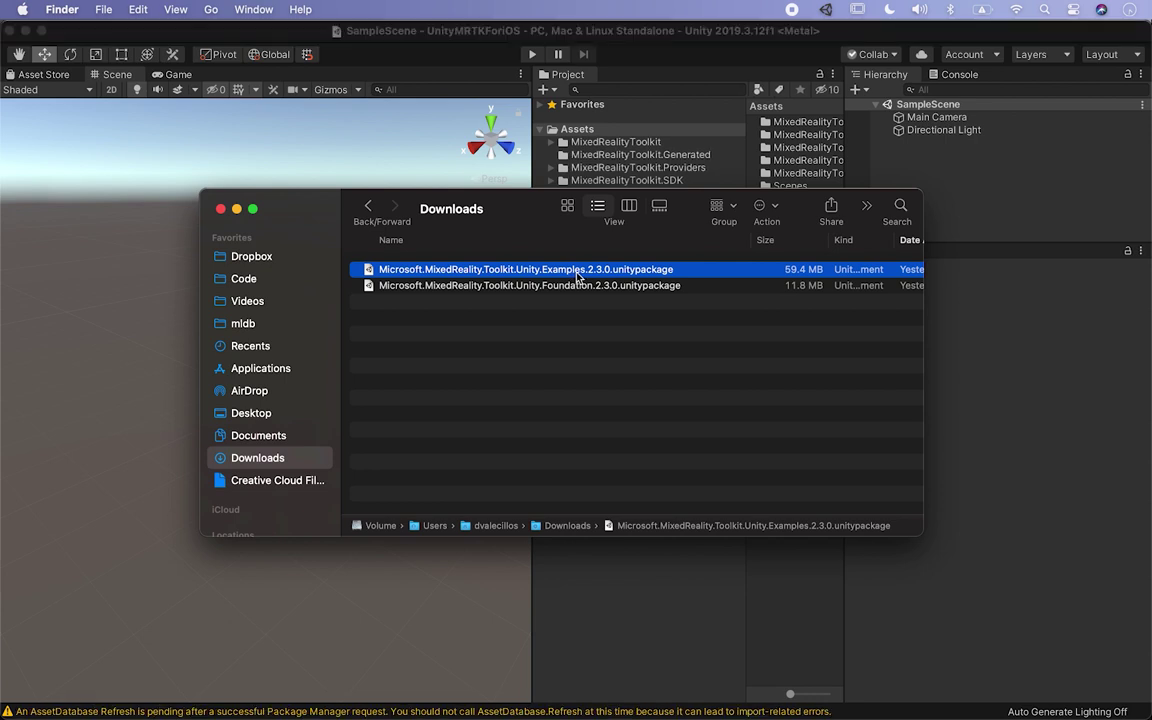
click(634, 37)
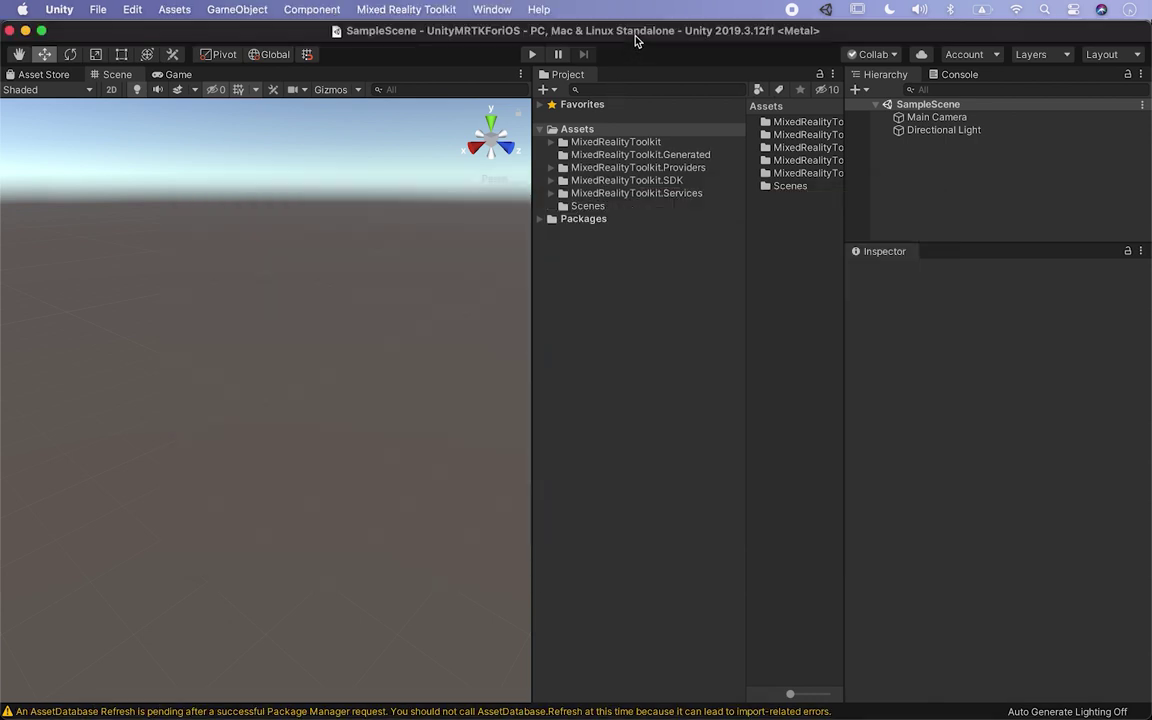
click(256, 468)
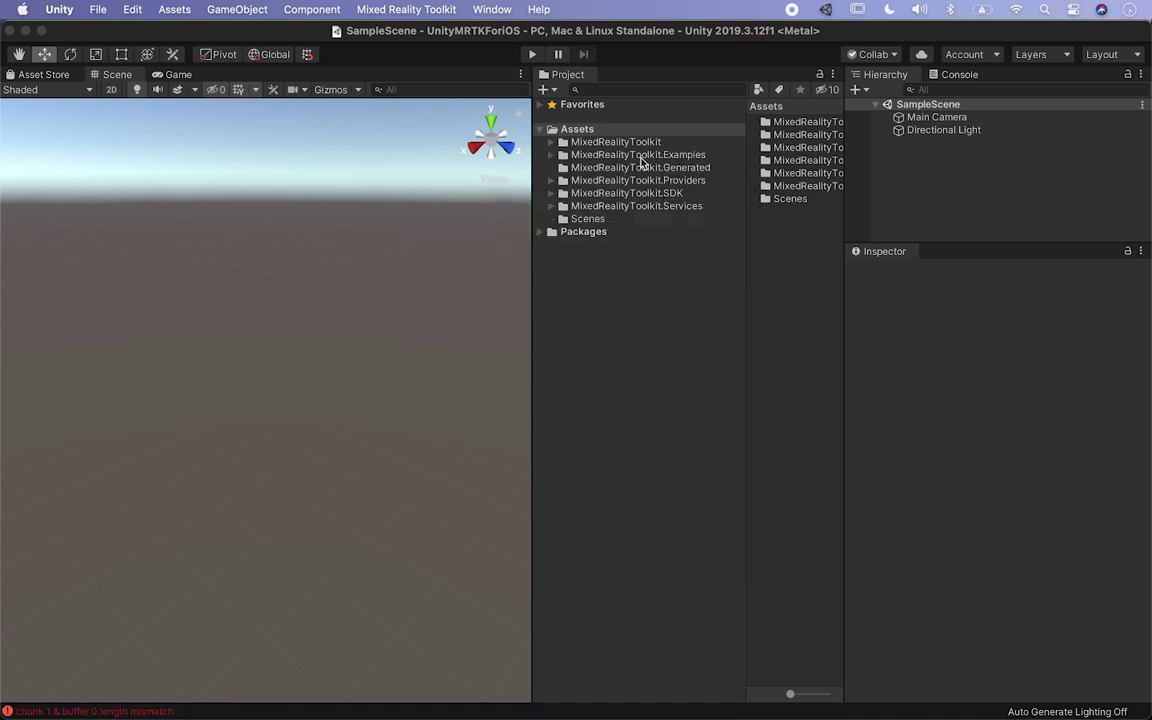
Step: Expand the MixedRealityToolkit.Examples folder and widen the project browser and its folder tree
click(580, 153)
click(551, 155)
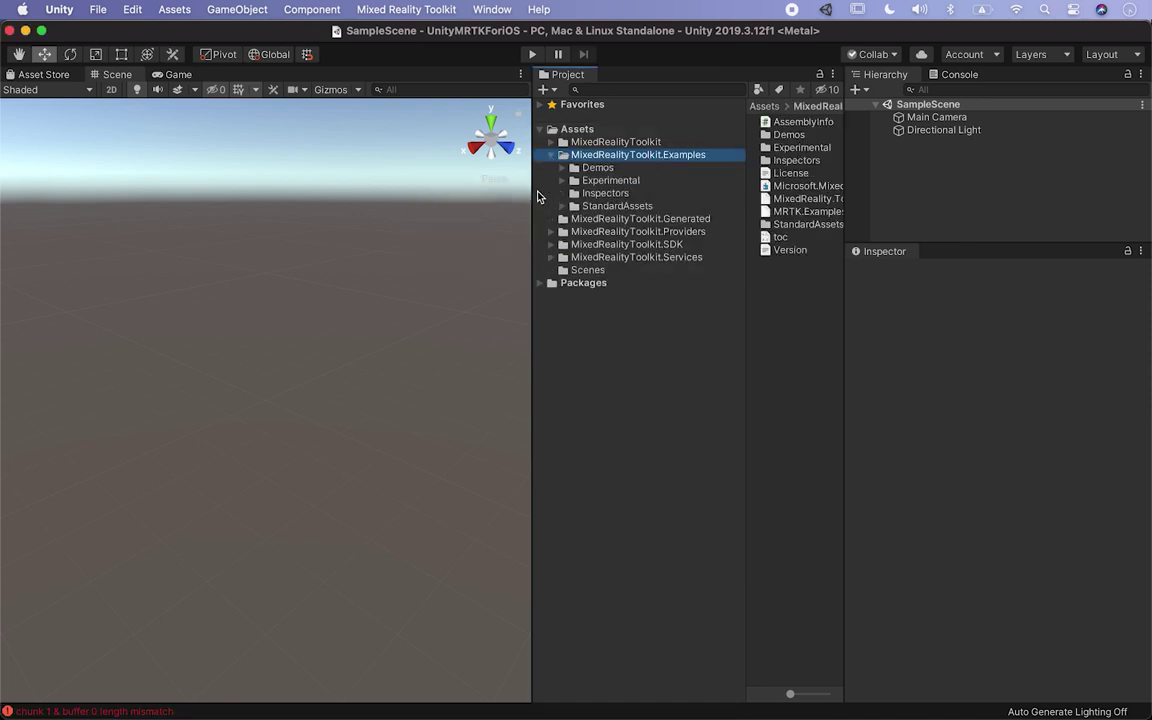
drag(533, 194, 446, 194)
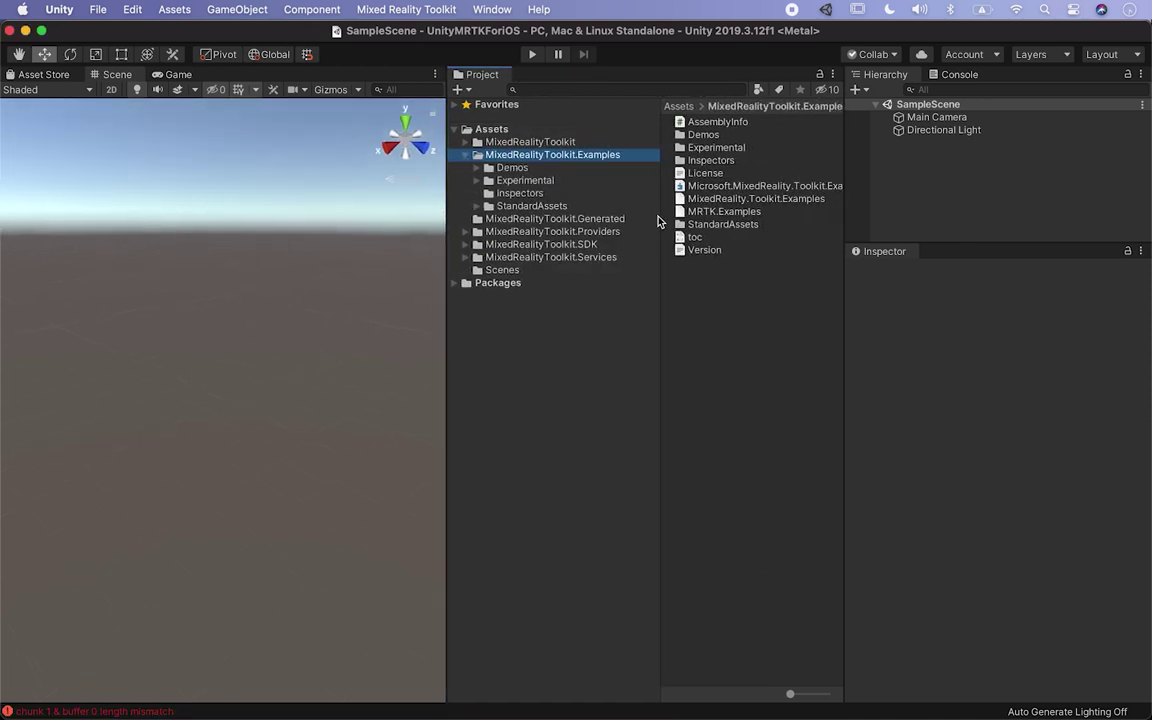
drag(661, 219, 685, 220)
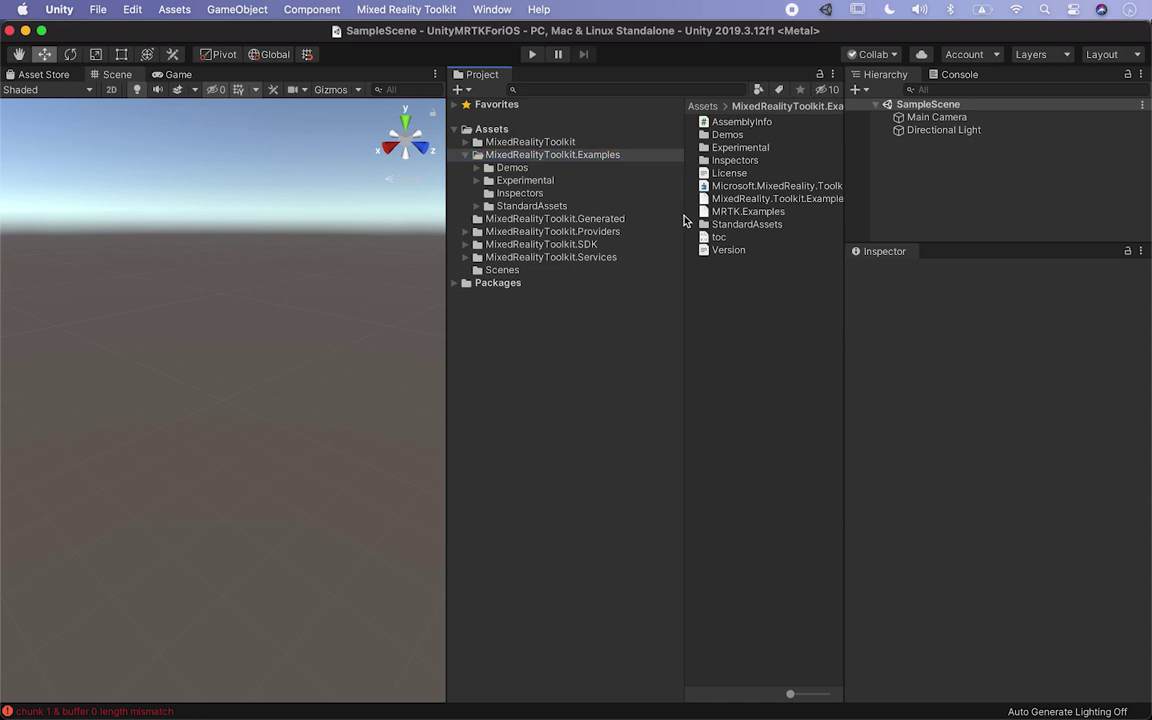
Step: Open the BoundsControlExamples scene from the Experimental/Demos/UX/BoundsControl/Scenes folder of the MRTK examples
click(505, 168)
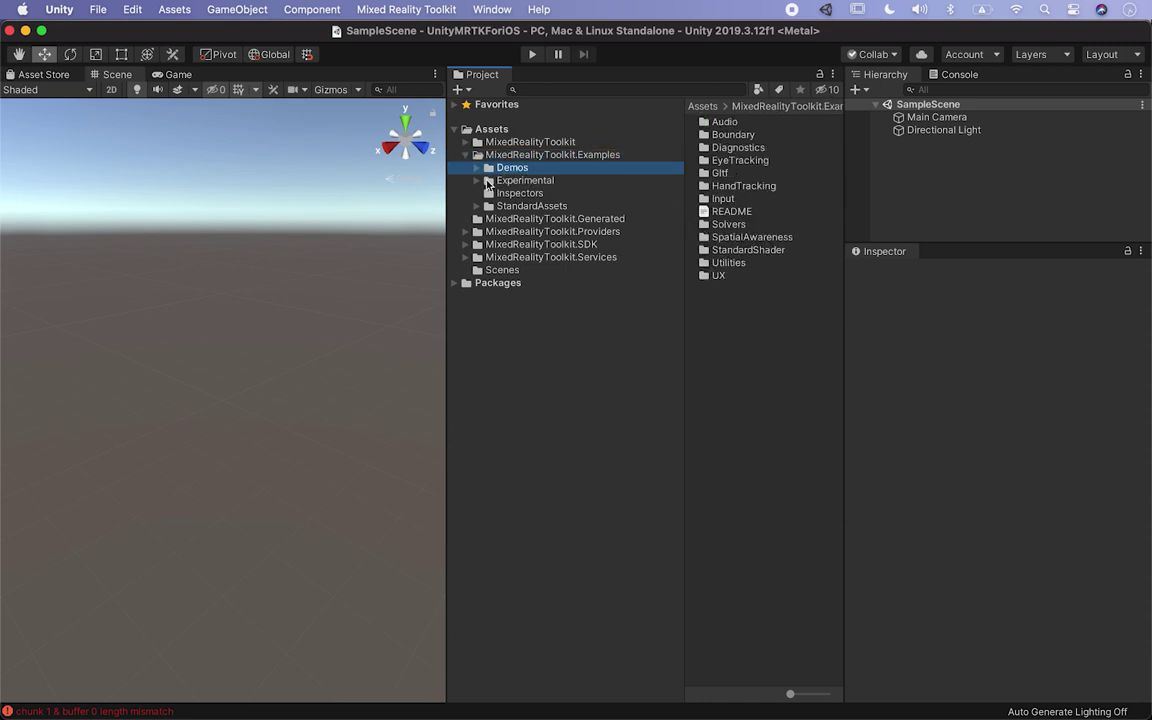
click(477, 181)
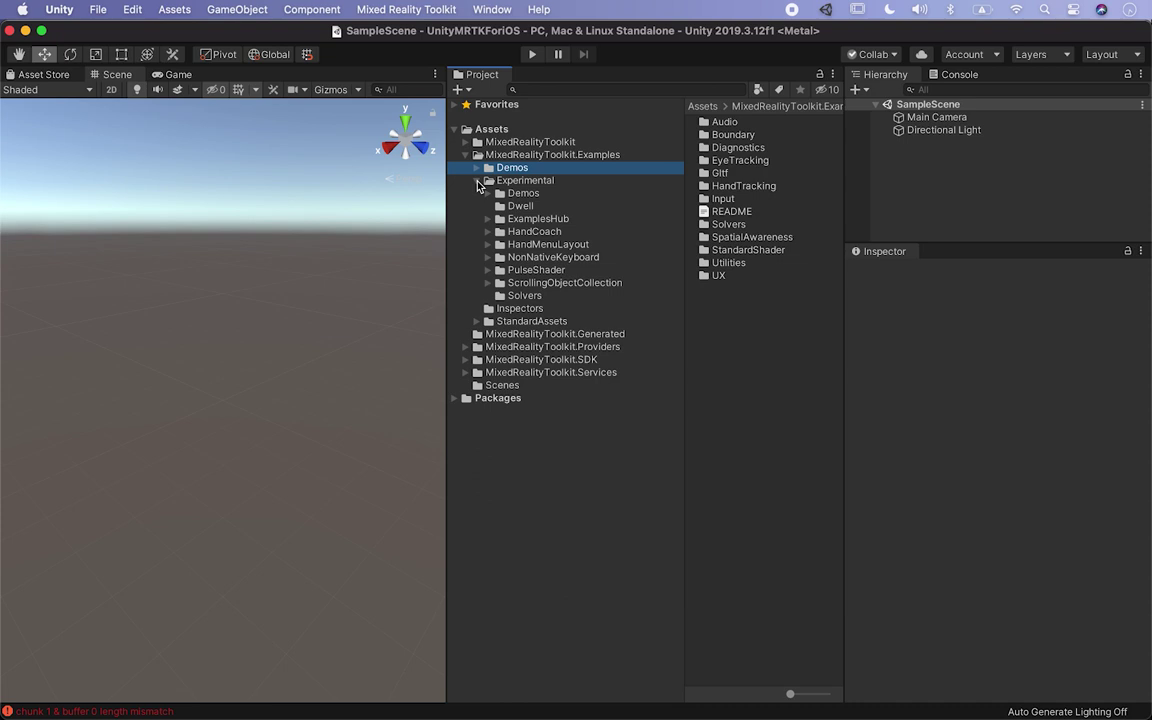
click(488, 194)
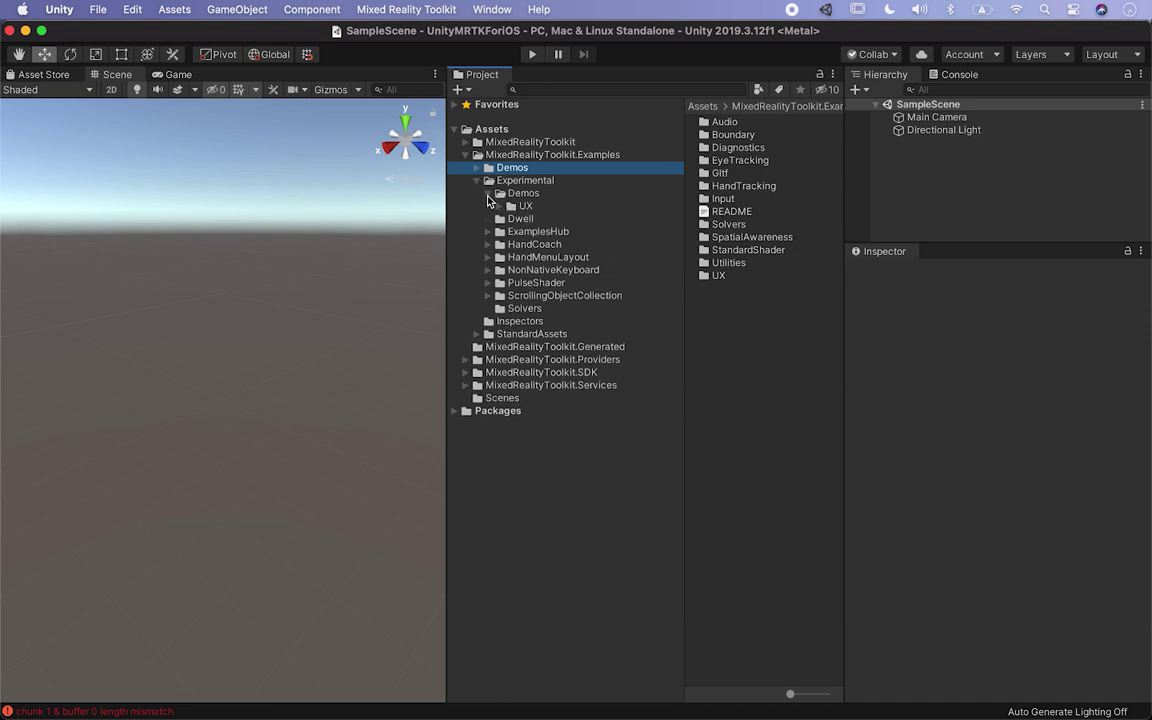
click(519, 218)
click(499, 206)
click(531, 219)
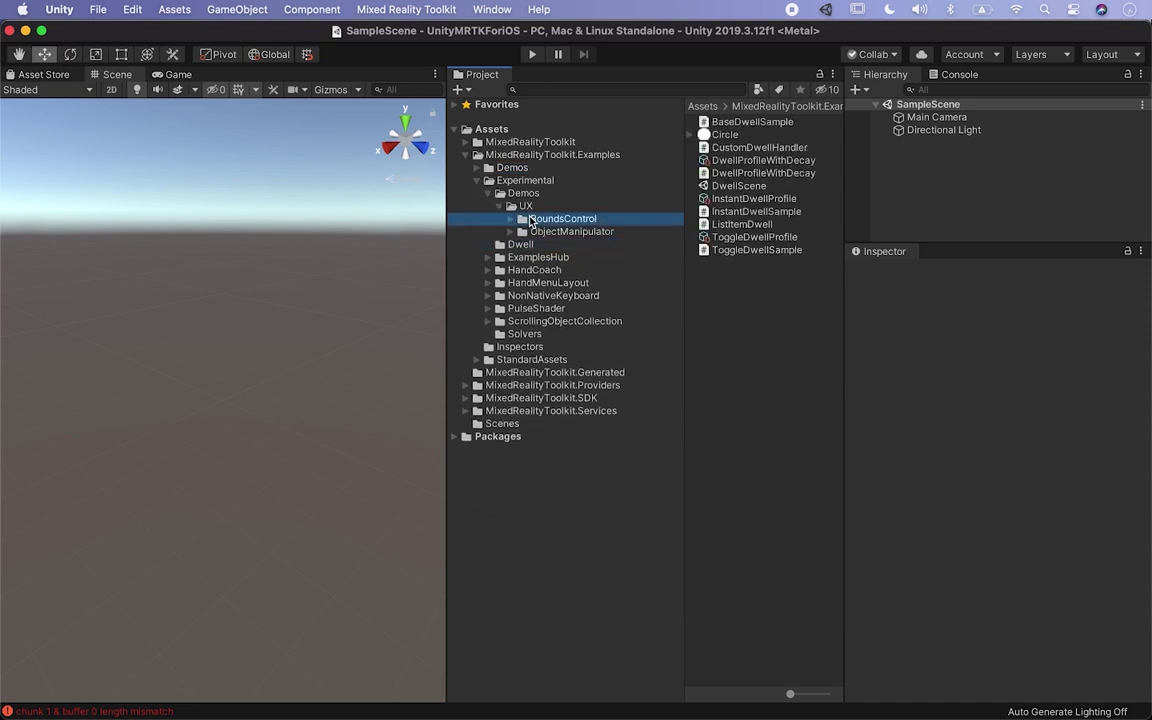
double_click(733, 121)
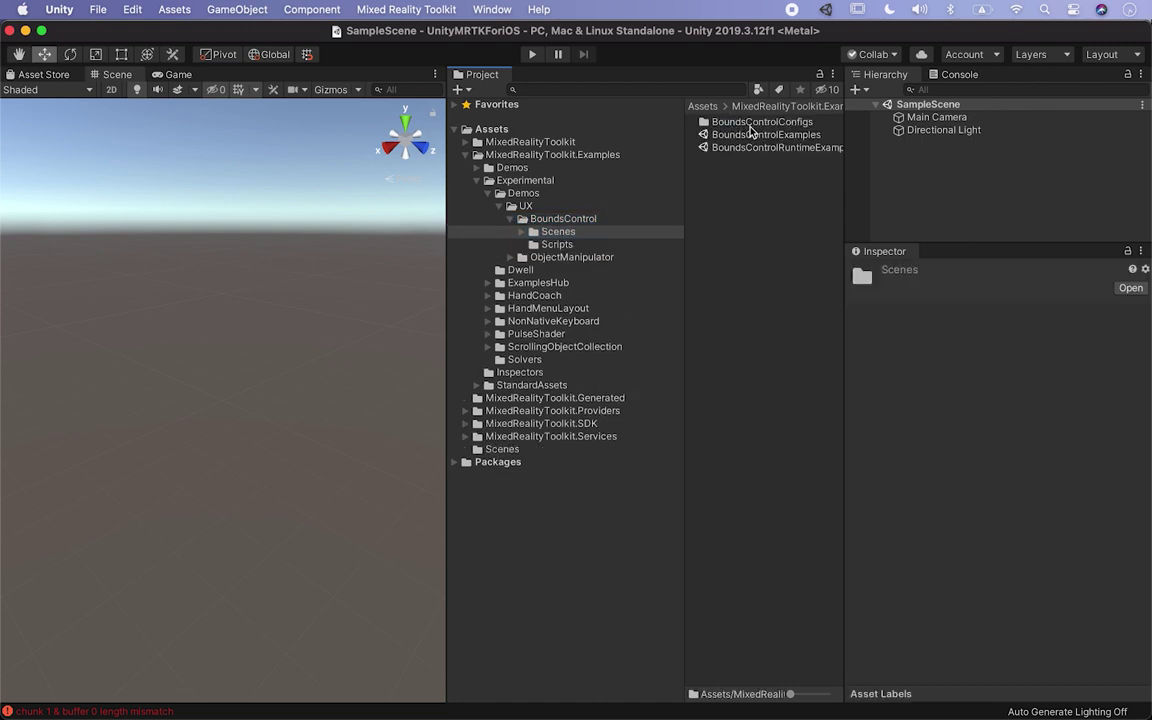
drag(841, 170, 884, 172)
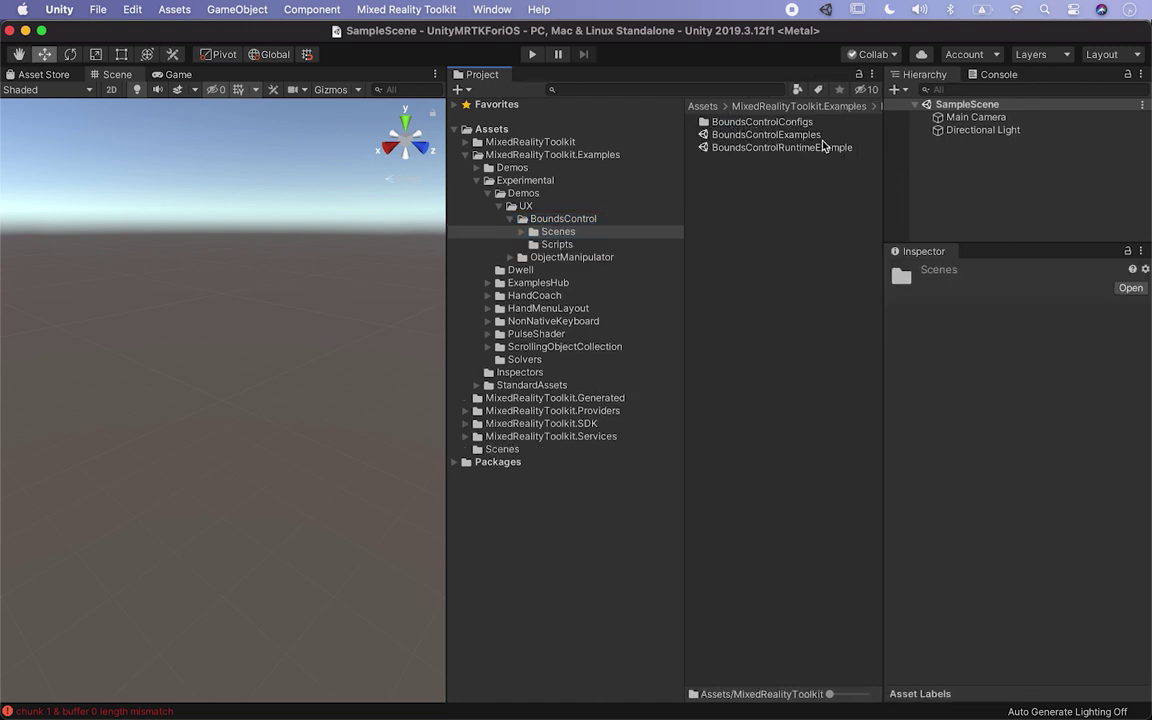
double_click(760, 134)
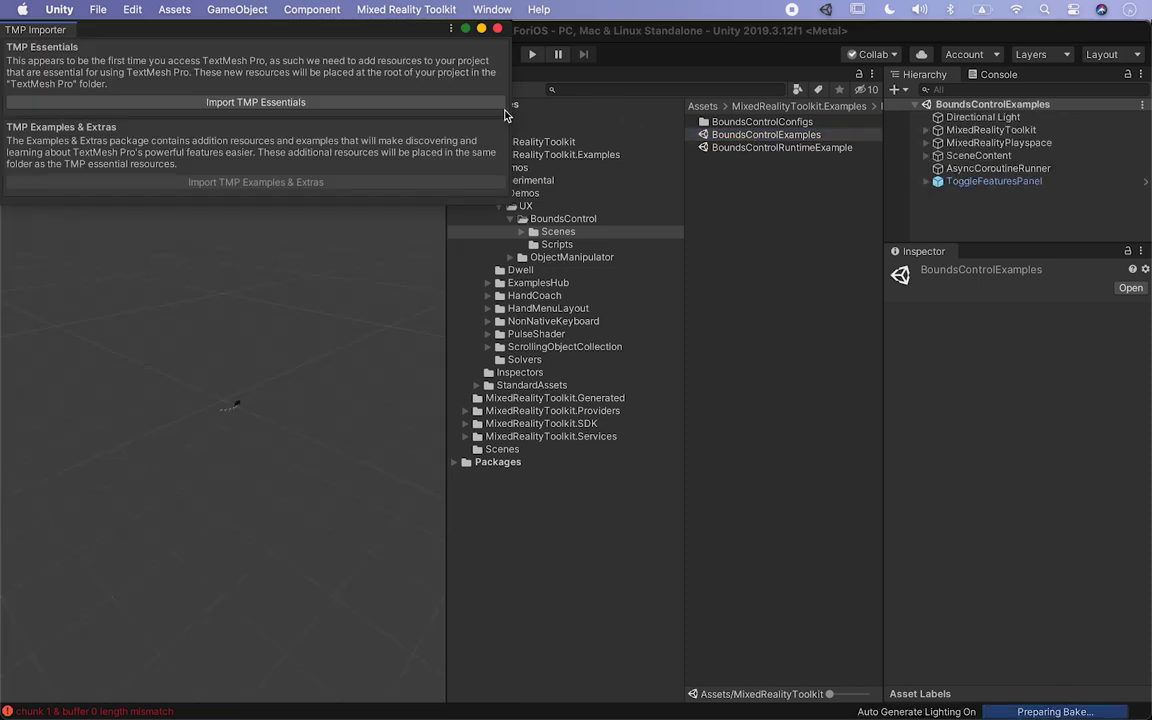
Step: Import the TextMesh Pro essential resources and close the TMP Importer
click(262, 103)
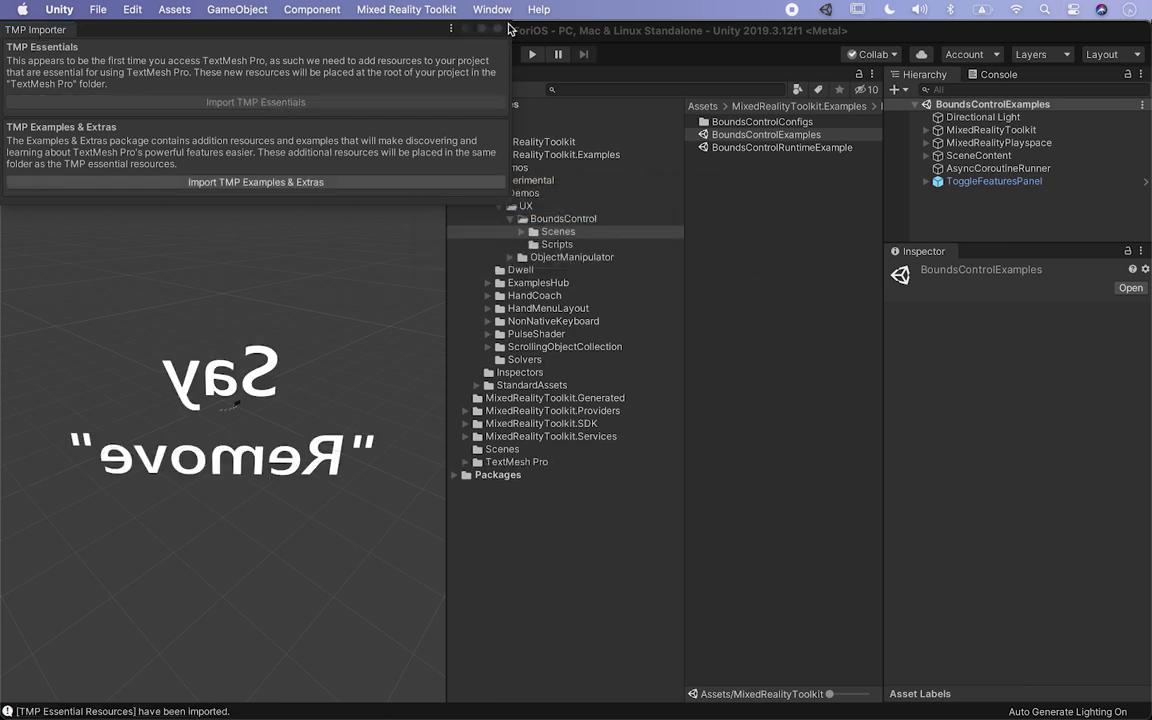
click(457, 28)
Step: Delete the AppBar object under CoffeeCup7 from the scene
alt+drag(334, 307, 459, 337)
scroll(239, 393, up, 5)
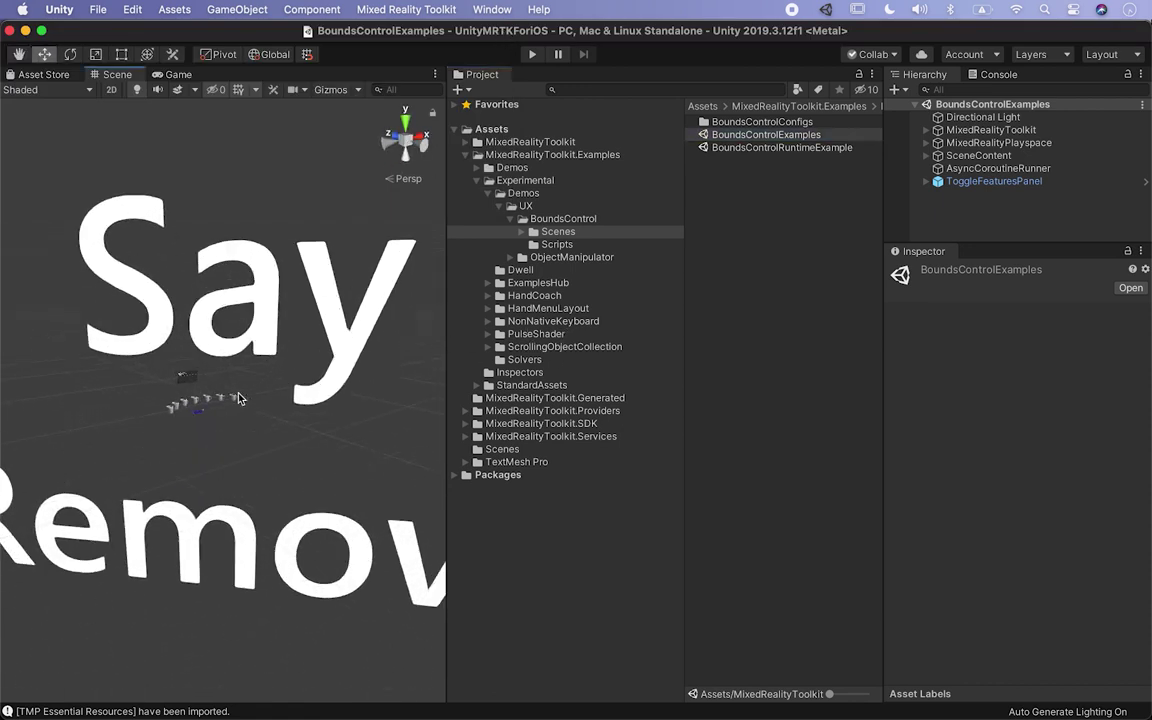
click(265, 297)
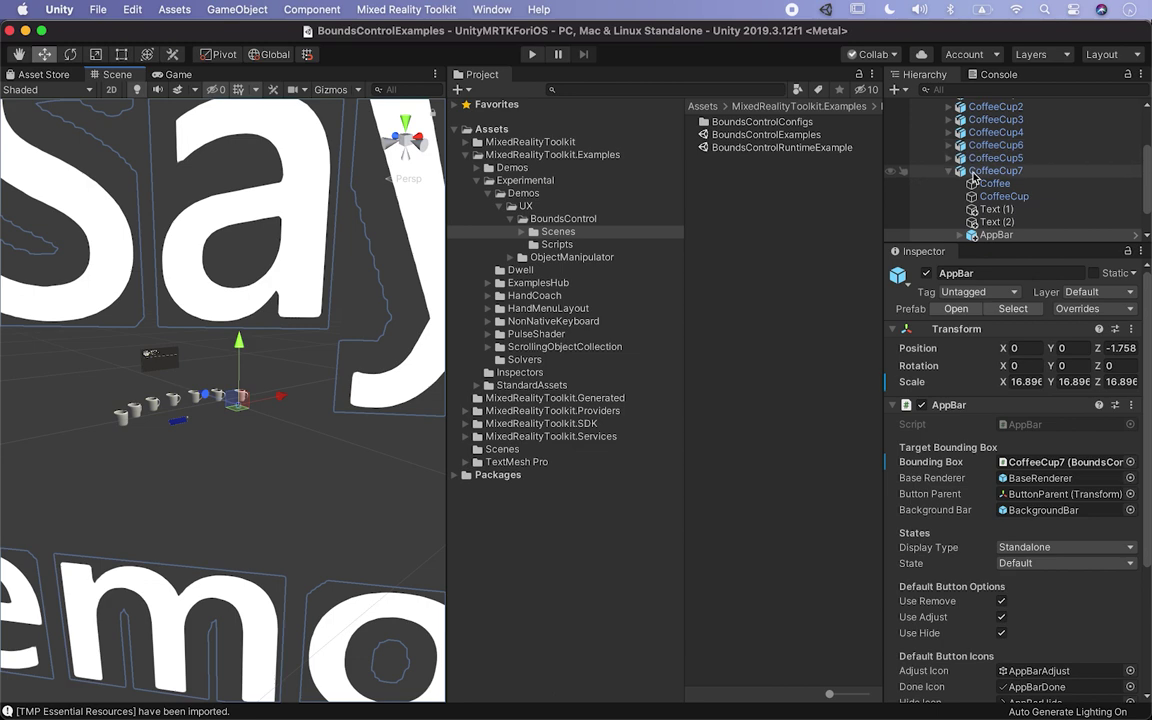
click(995, 223)
click(995, 234)
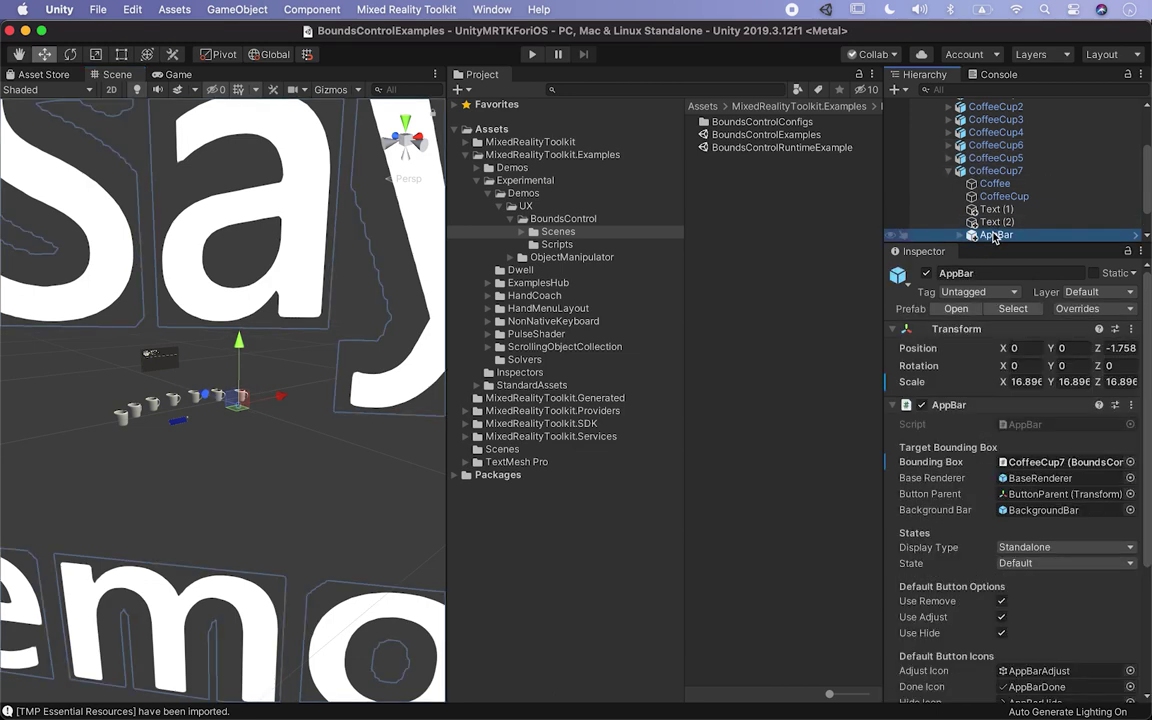
key(super+BackSpace)
Step: Inspect the row of coffee cups in the scene, selecting CoffeeCup6 and CoffeeCup4
scroll(316, 342, up, 10)
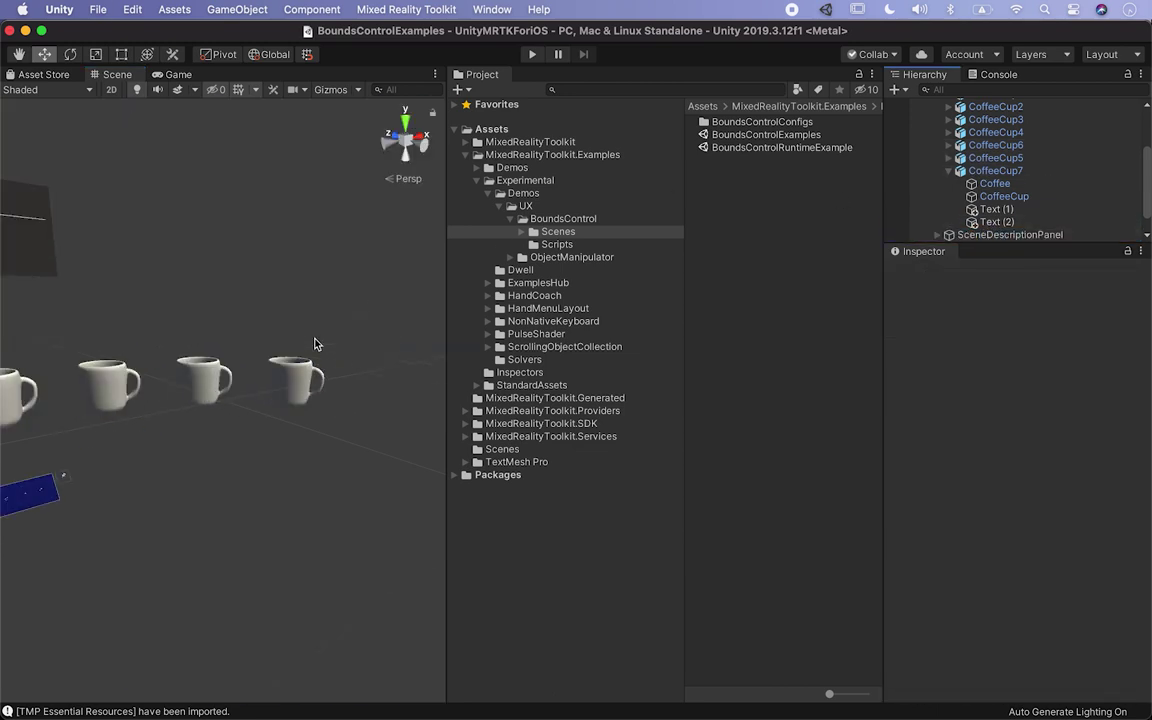
click(282, 388)
scroll(282, 388, down, 8)
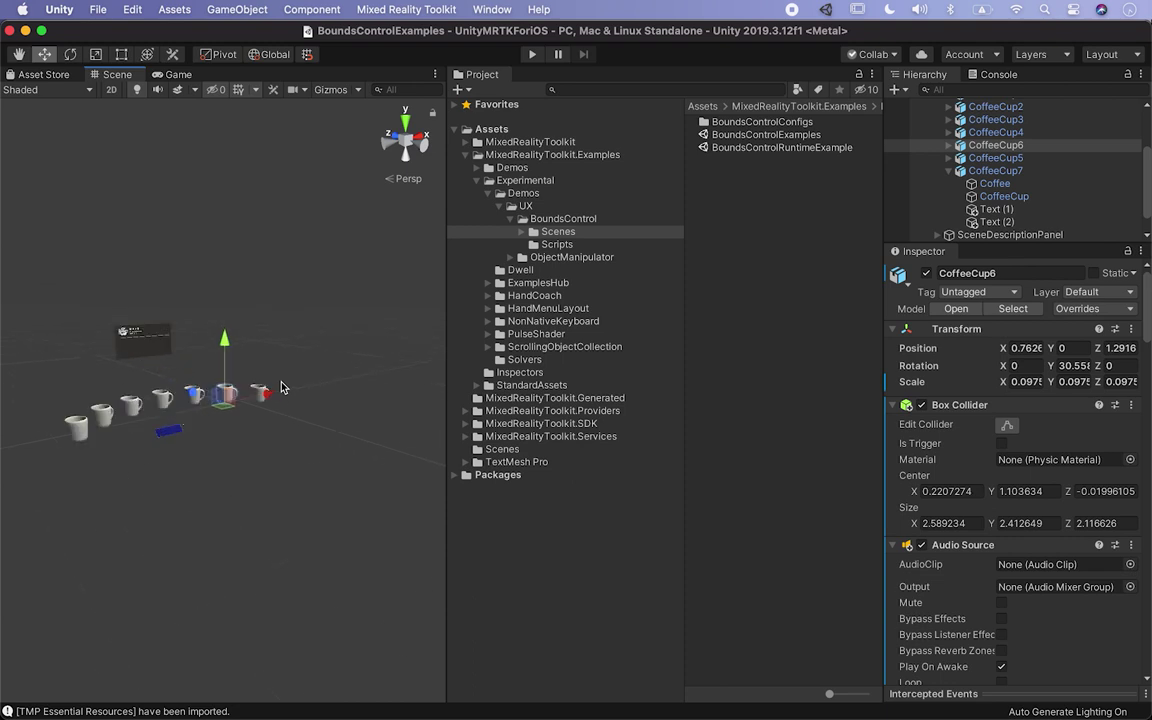
alt+drag(250, 400, 184, 413)
scroll(200, 410, up, 8)
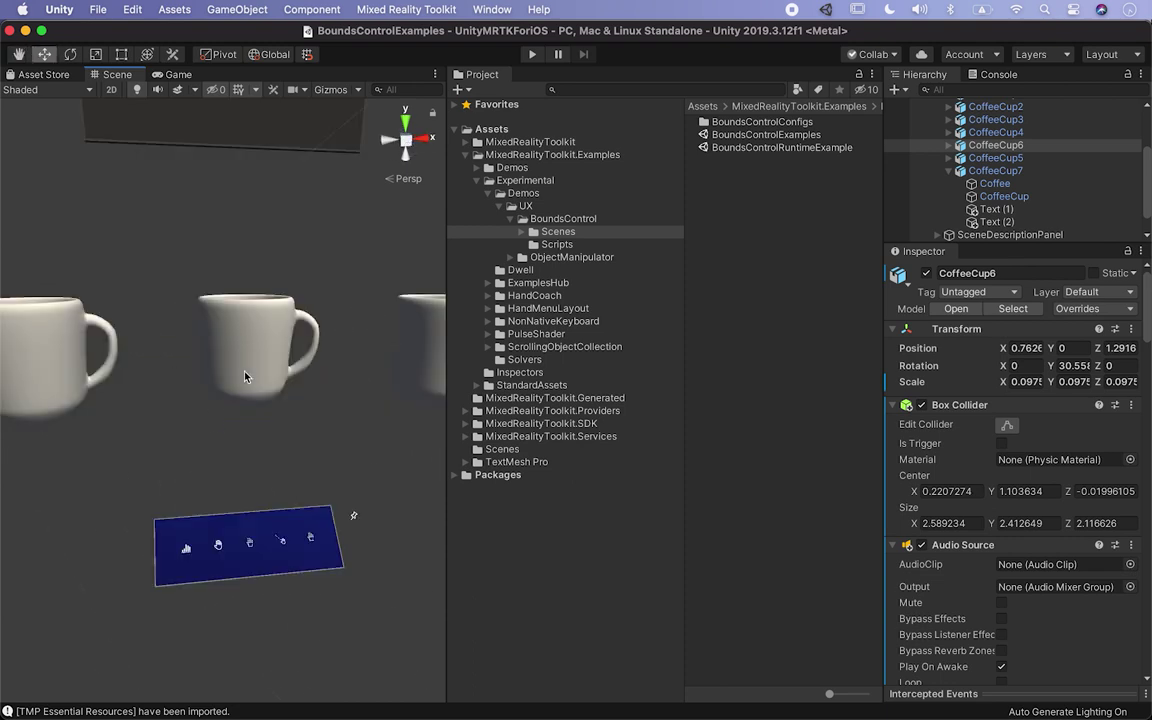
click(245, 404)
scroll(251, 409, down, 5)
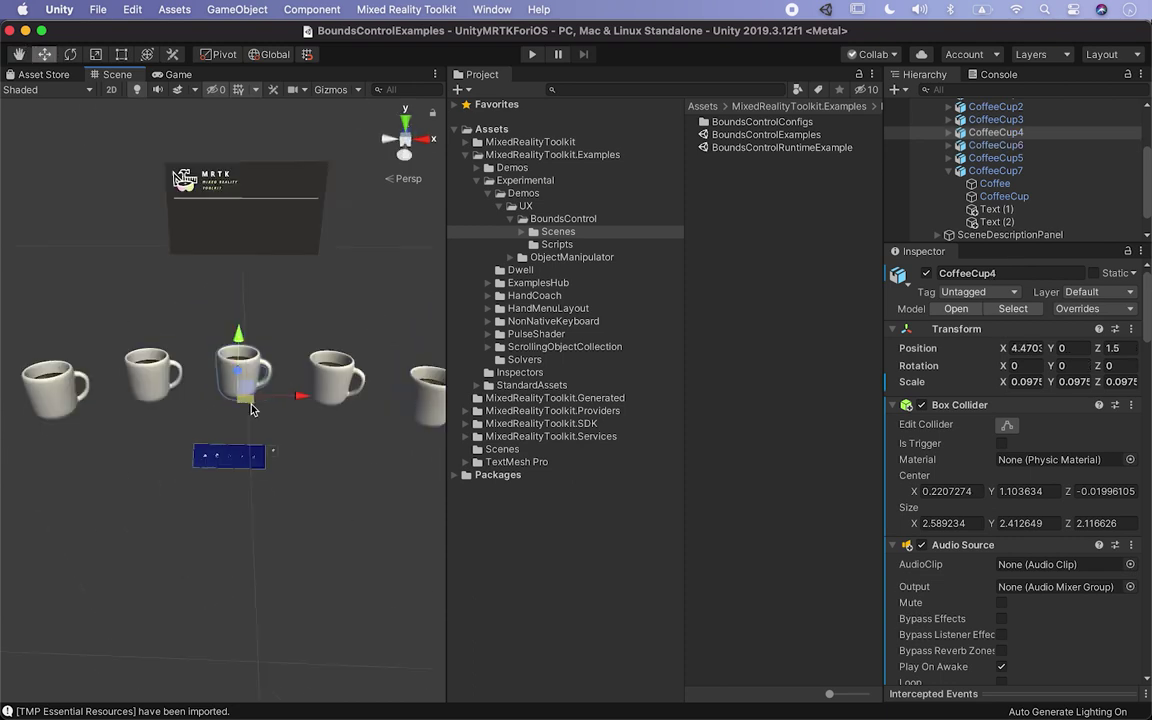
Step: Add the open BoundsControlExamples scene to the scenes in the build settings
click(98, 9)
click(127, 182)
click(485, 203)
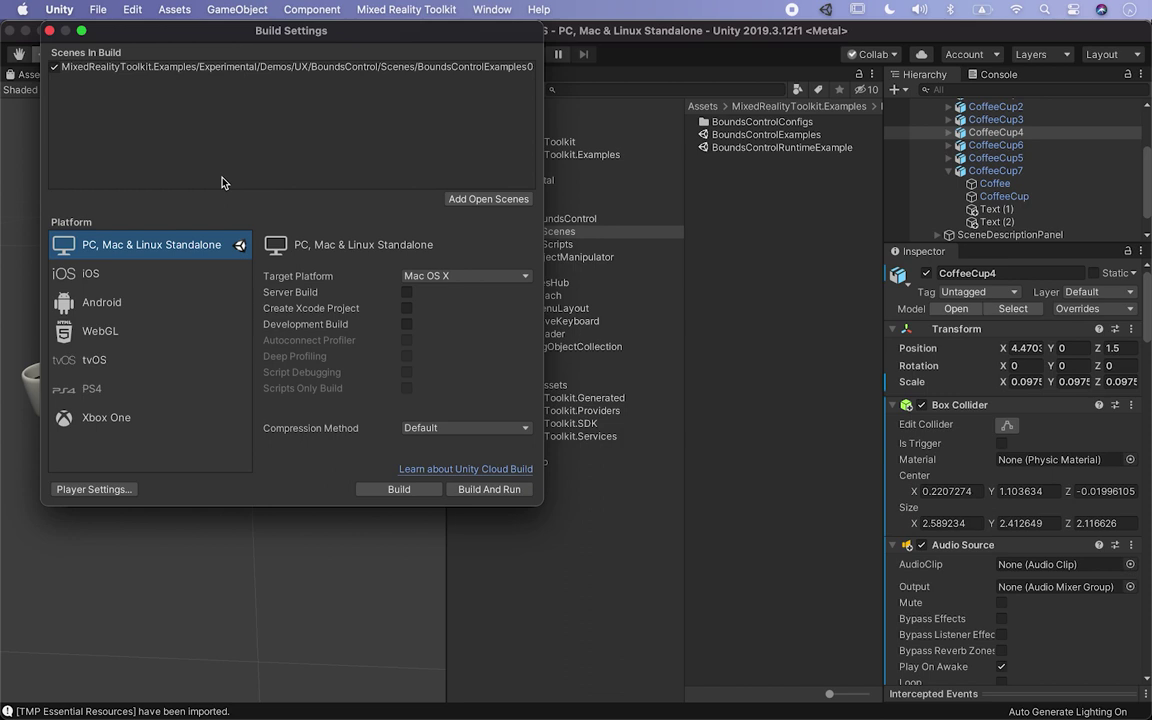
Step: Switch the build platform to iOS and apply the default MRTK settings for required OS version, architecture and camera usage descriptions
click(120, 274)
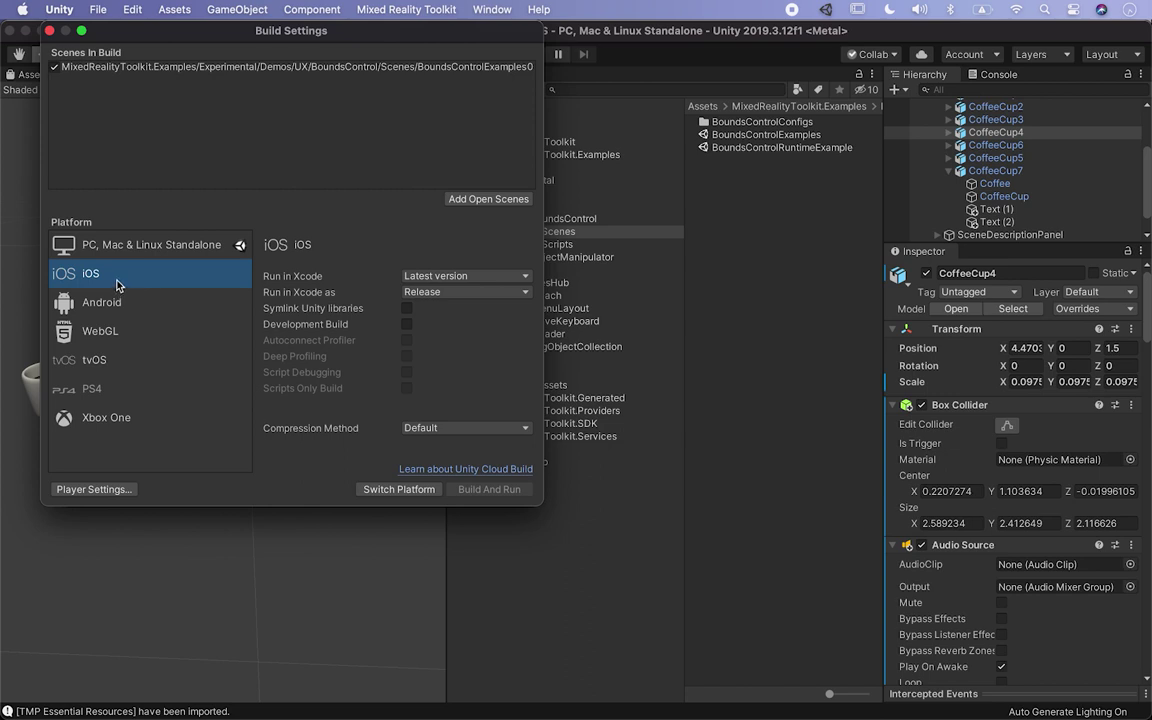
click(417, 487)
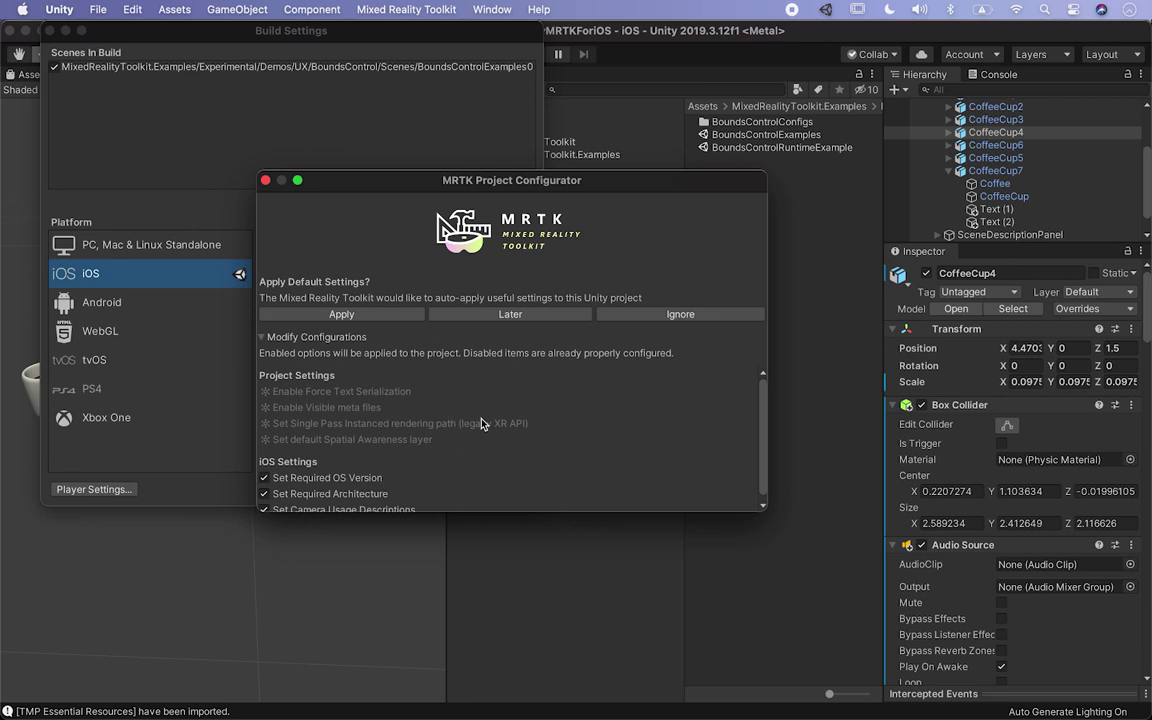
scroll(481, 423, down, 1)
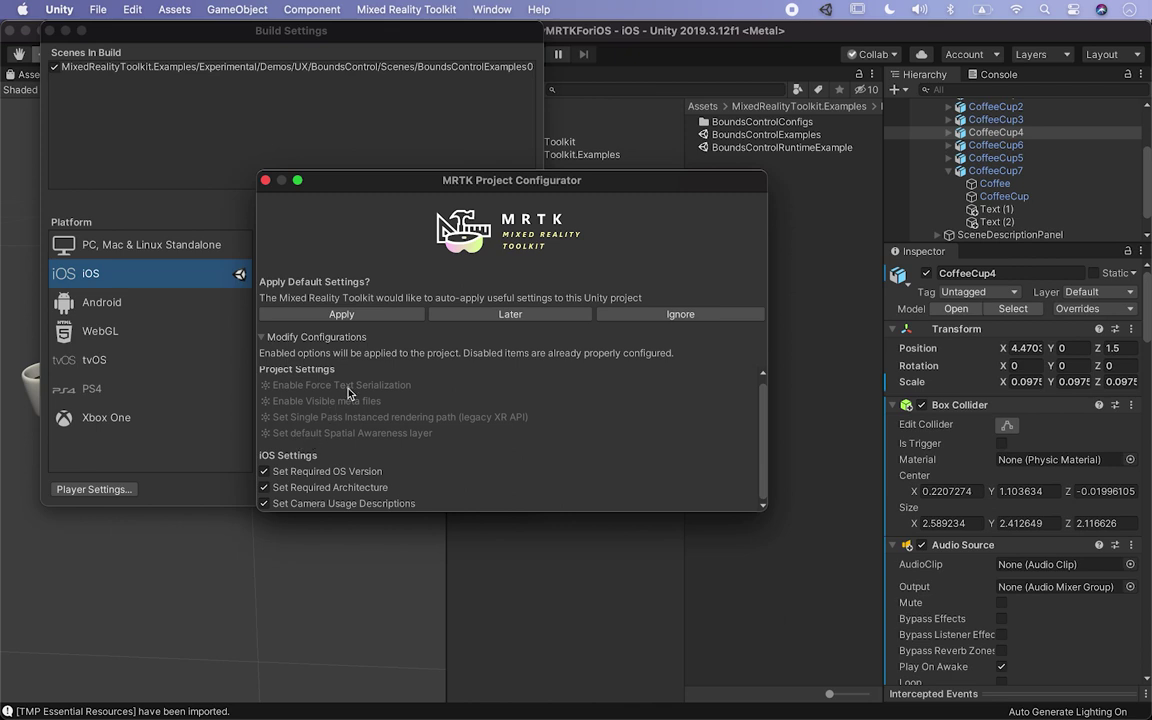
scroll(349, 393, up, 1)
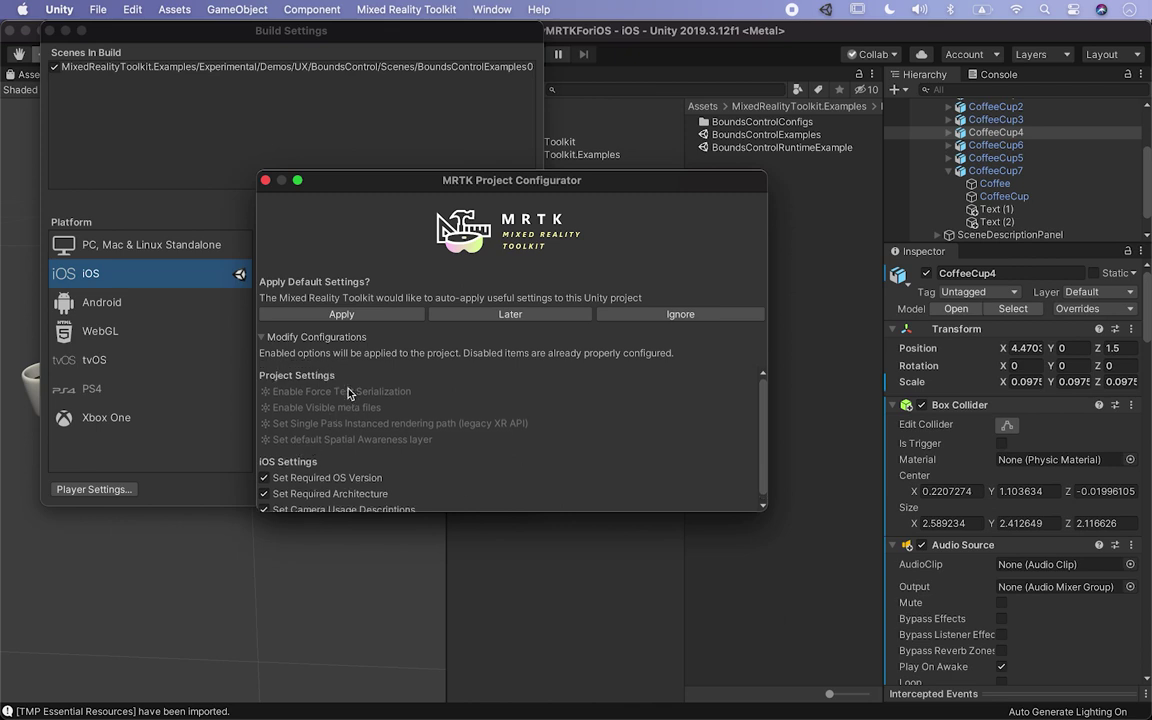
click(385, 316)
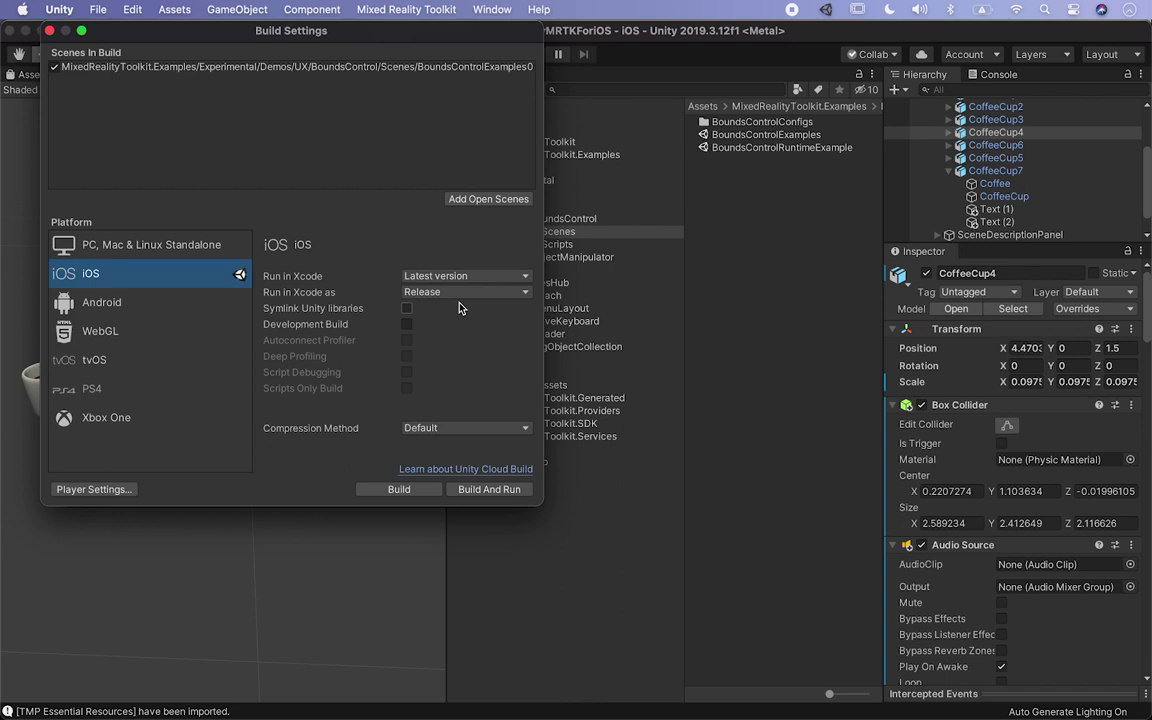
Step: Open the Player settings from the build settings and disable Strip Engine Code for iOS
drag(342, 38, 351, 57)
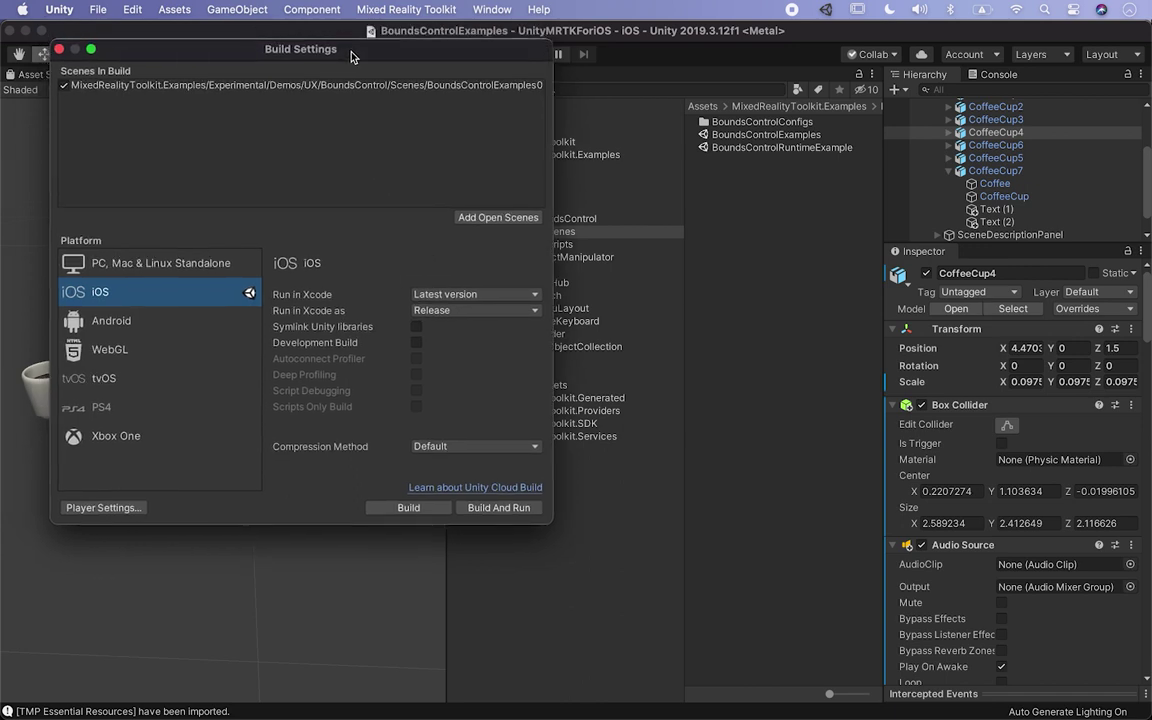
click(103, 508)
click(59, 48)
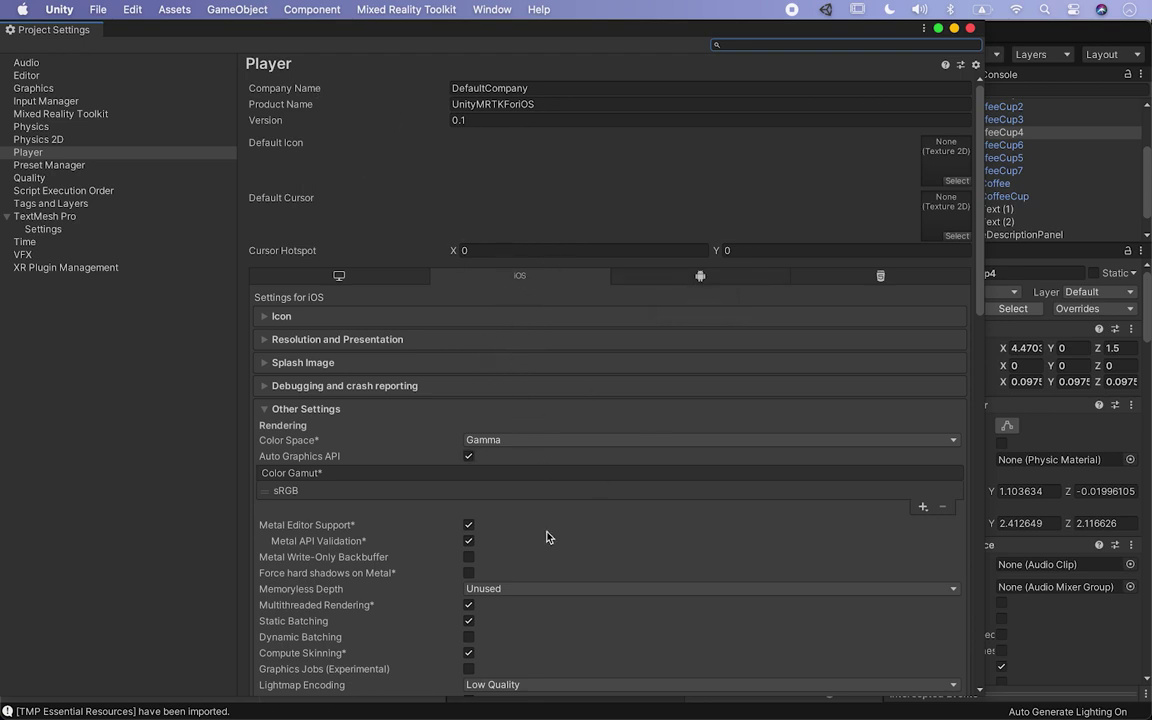
scroll(546, 536, down, 6)
scroll(546, 536, down, 4)
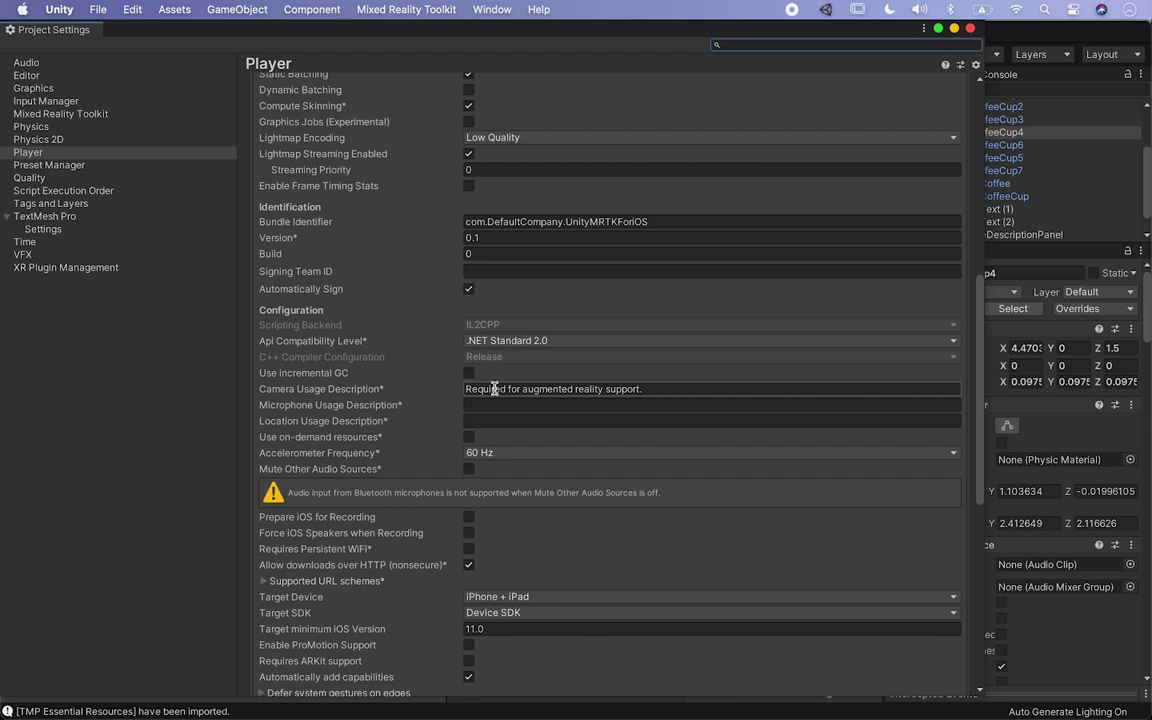
scroll(494, 389, down, 3)
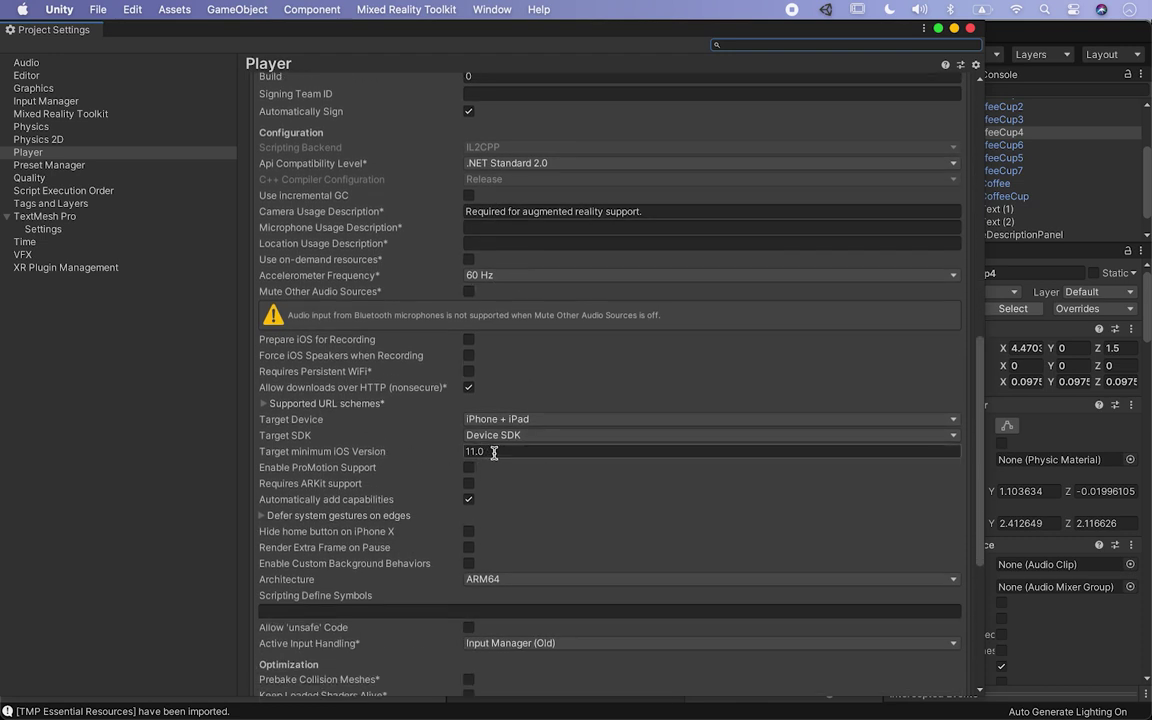
scroll(506, 457, down, 3)
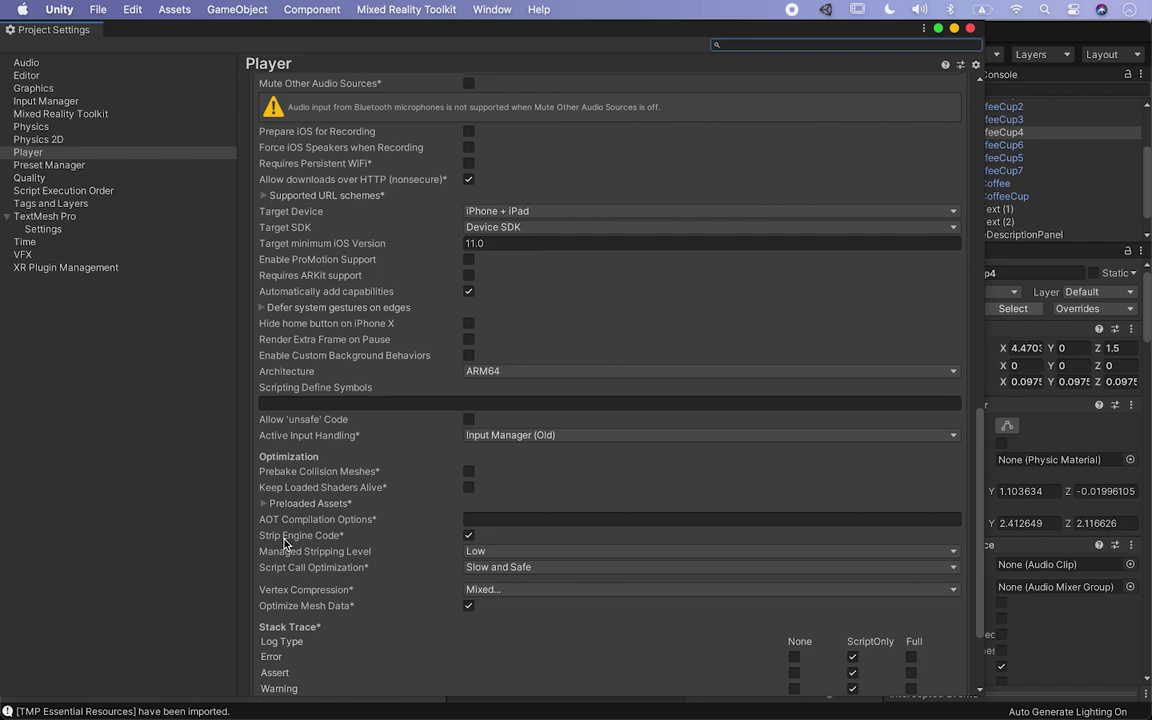
click(470, 537)
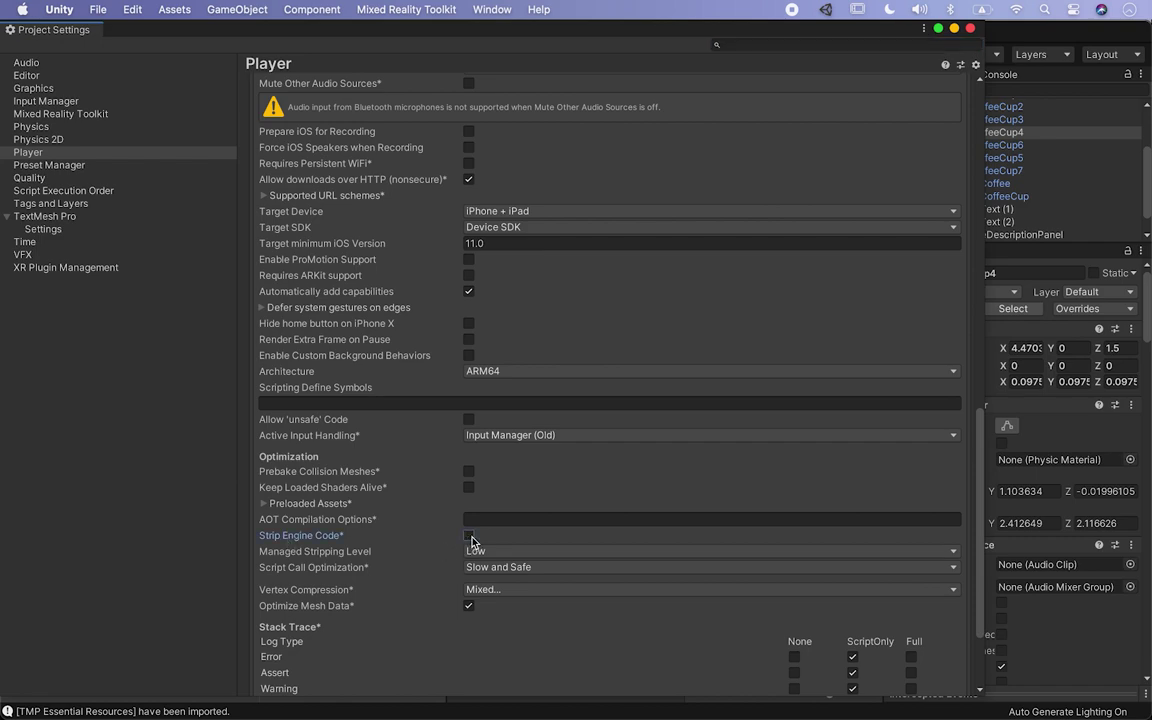
Step: Review the rendering, identification and configuration options in the iOS Player settings and close the project settings
scroll(673, 290, up, 10)
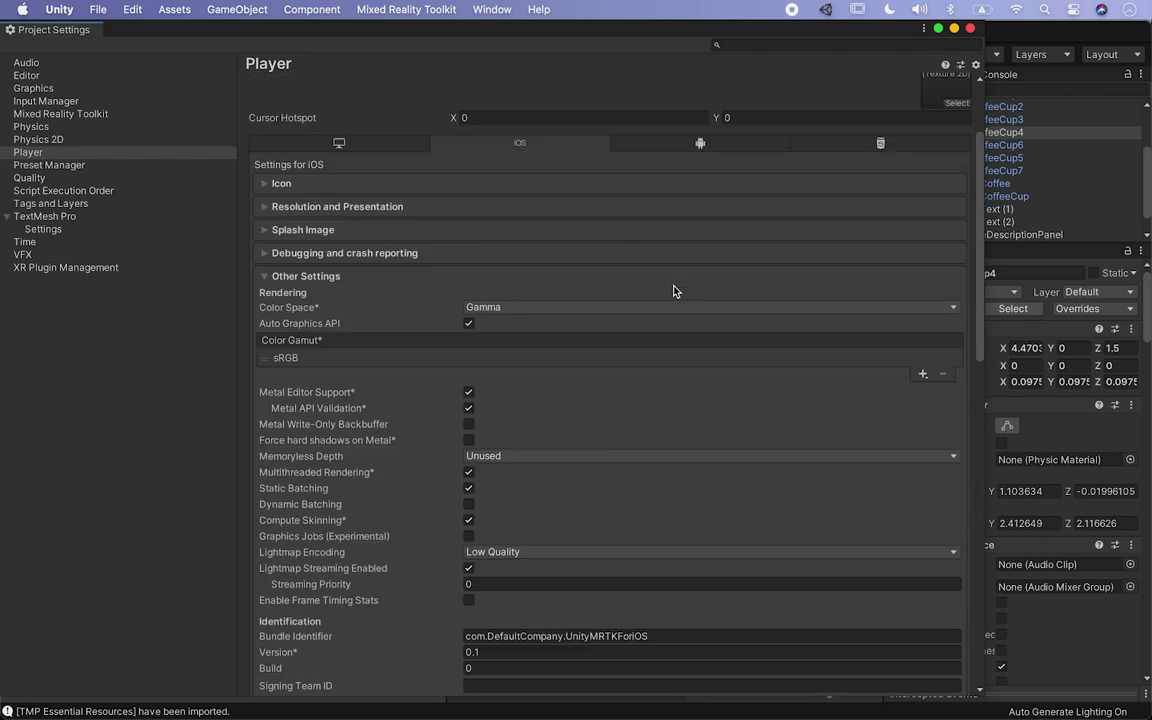
scroll(673, 290, up, 3)
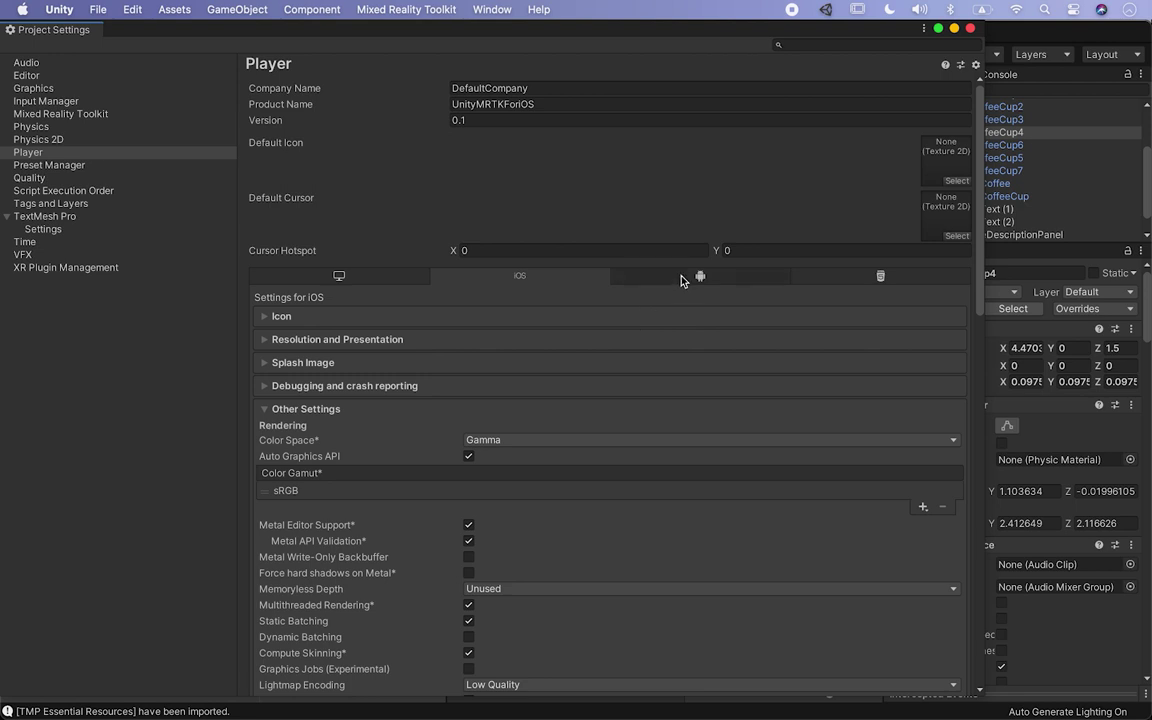
scroll(645, 418, down, 4)
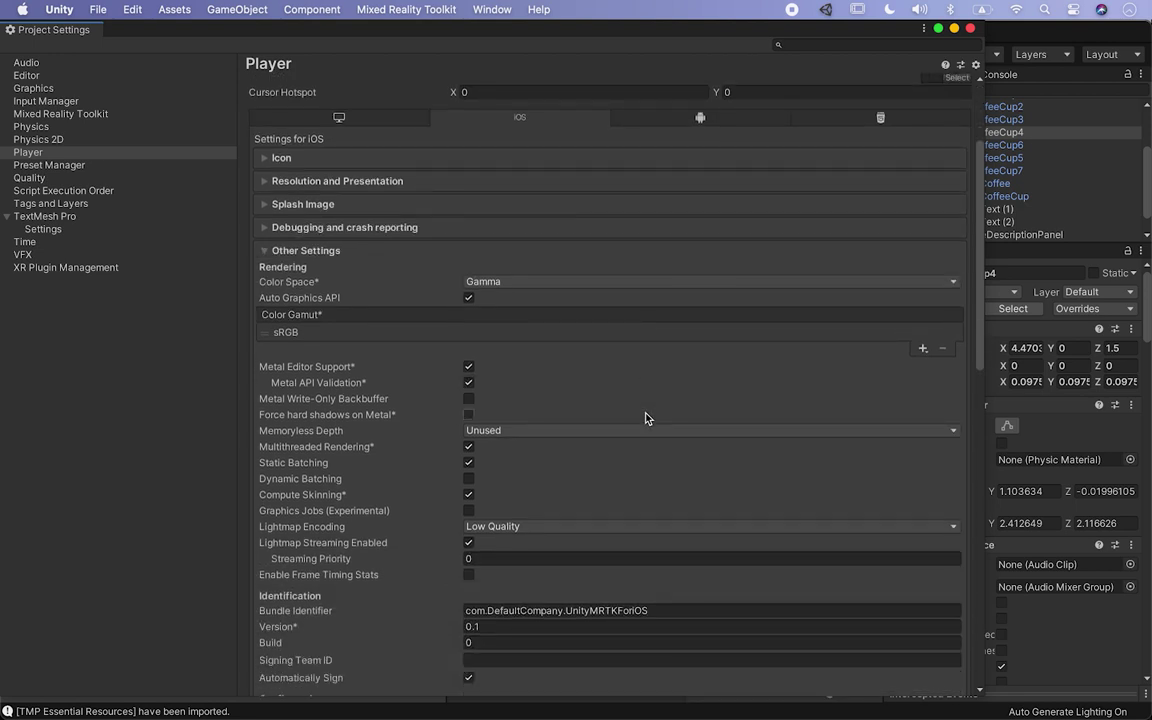
scroll(660, 316, down, 12)
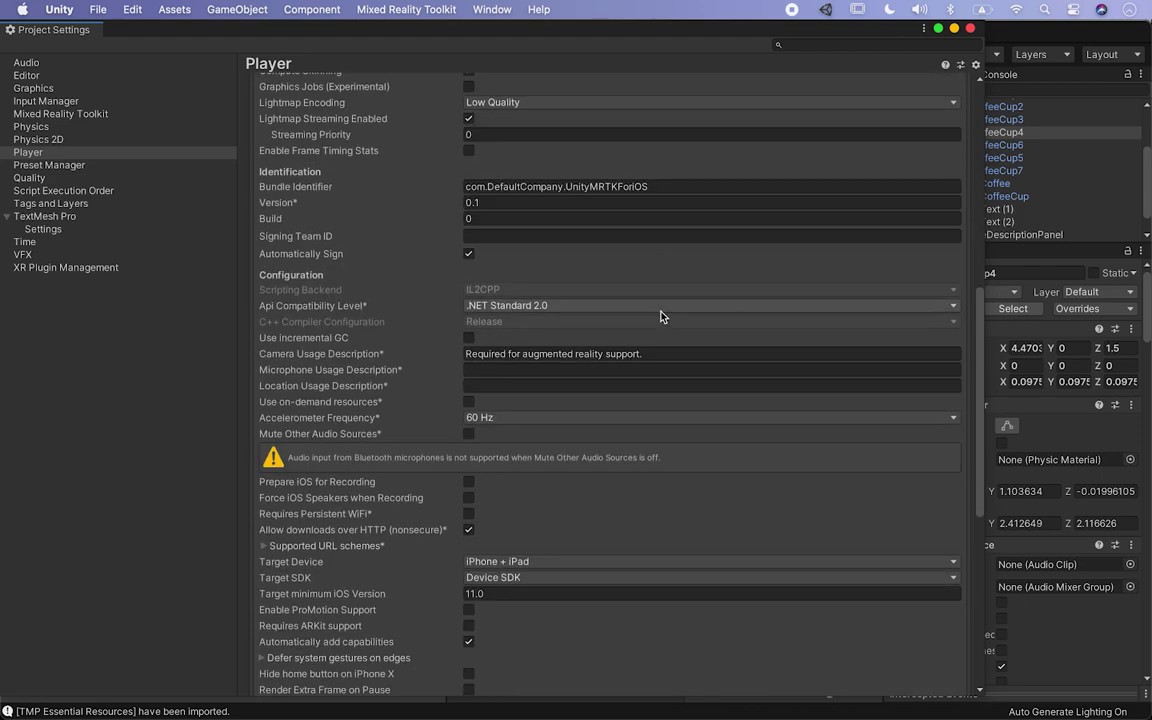
scroll(705, 316, up, 13)
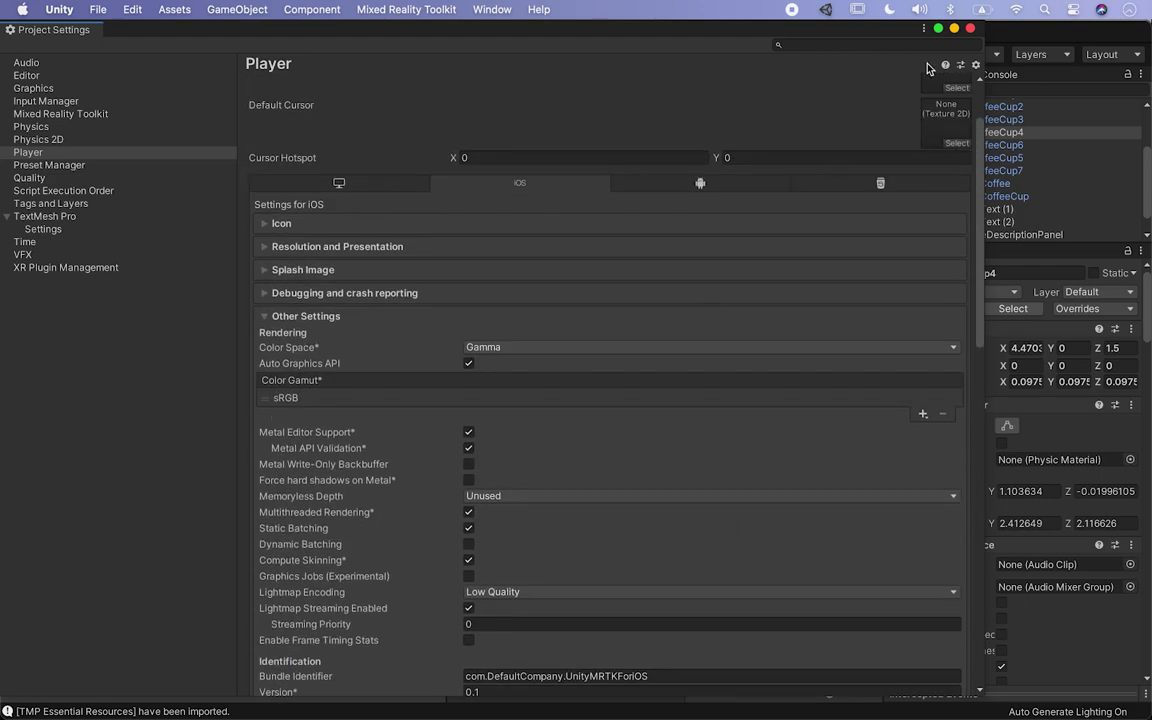
click(970, 28)
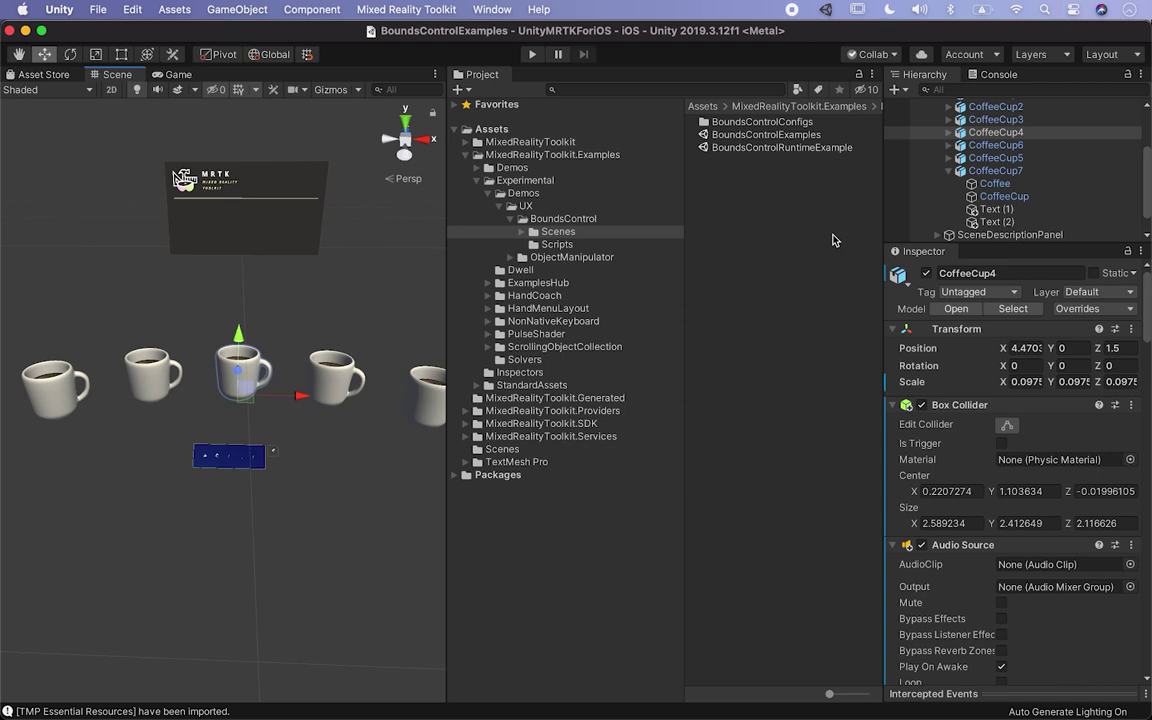
Step: Widen the Hierarchy and Inspector area, and open the Package Manager, moving its window over the middle of the editor
drag(886, 205, 728, 224)
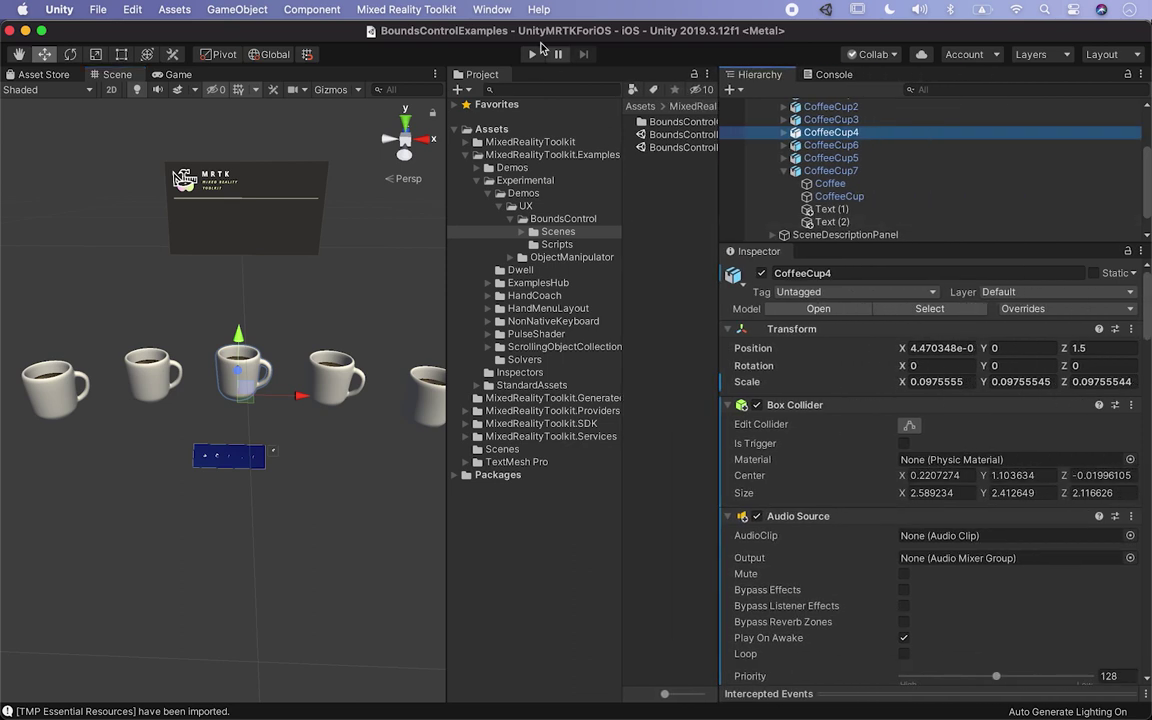
click(493, 10)
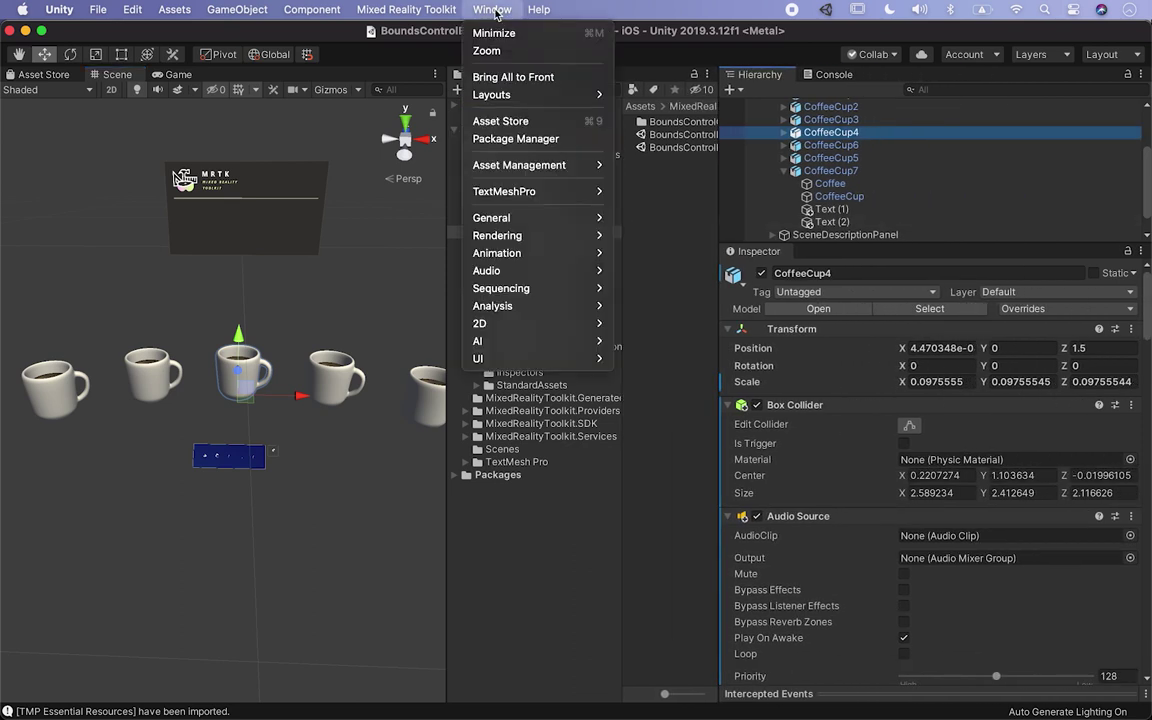
click(487, 140)
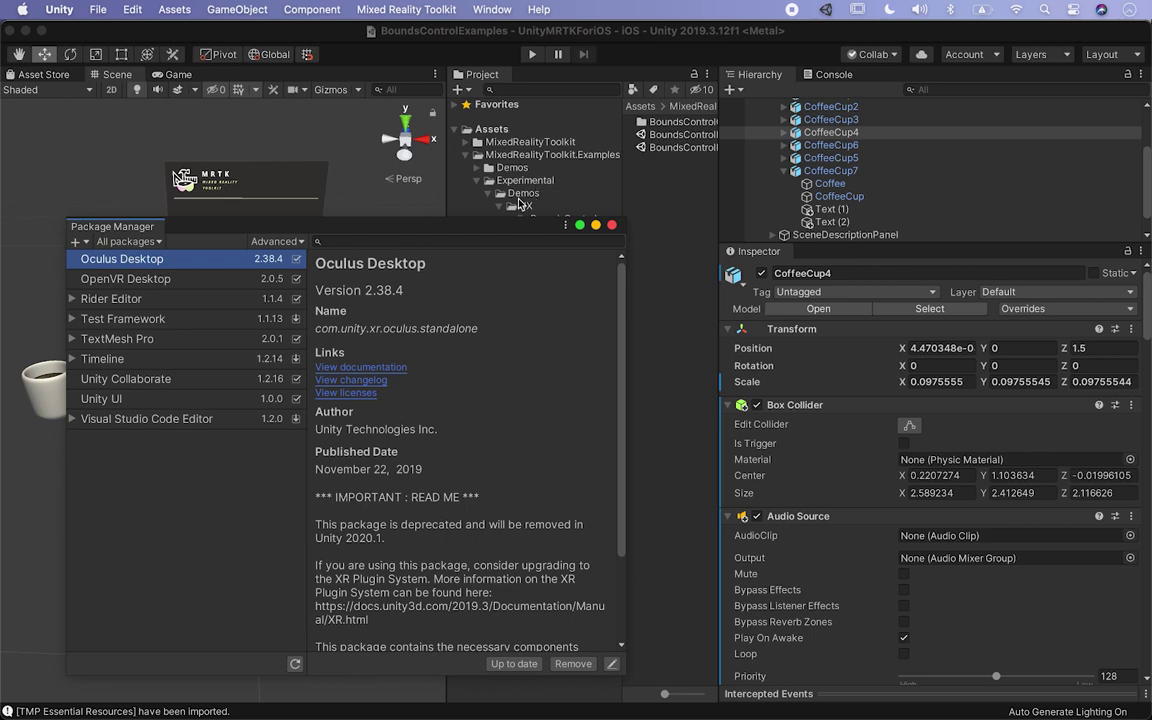
drag(483, 229, 722, 188)
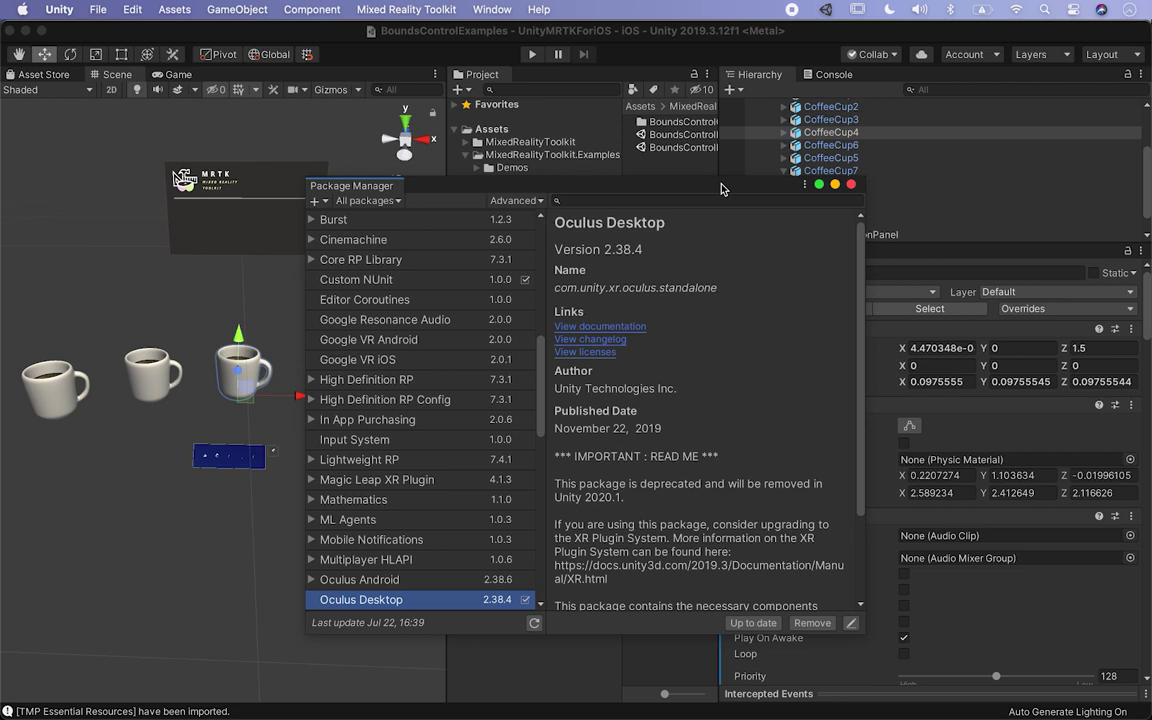
Step: Search the packages for "ar found" and install AR Foundation version 2.1.4 from its full version list
click(643, 202)
text(ar found)
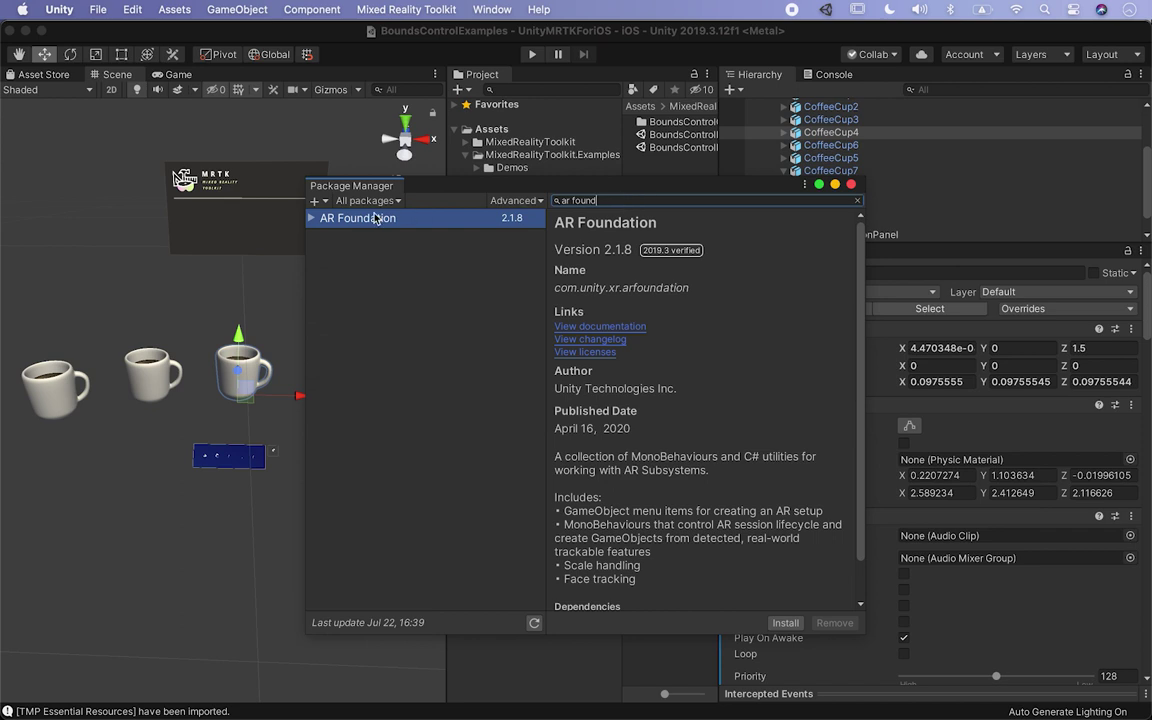
click(311, 218)
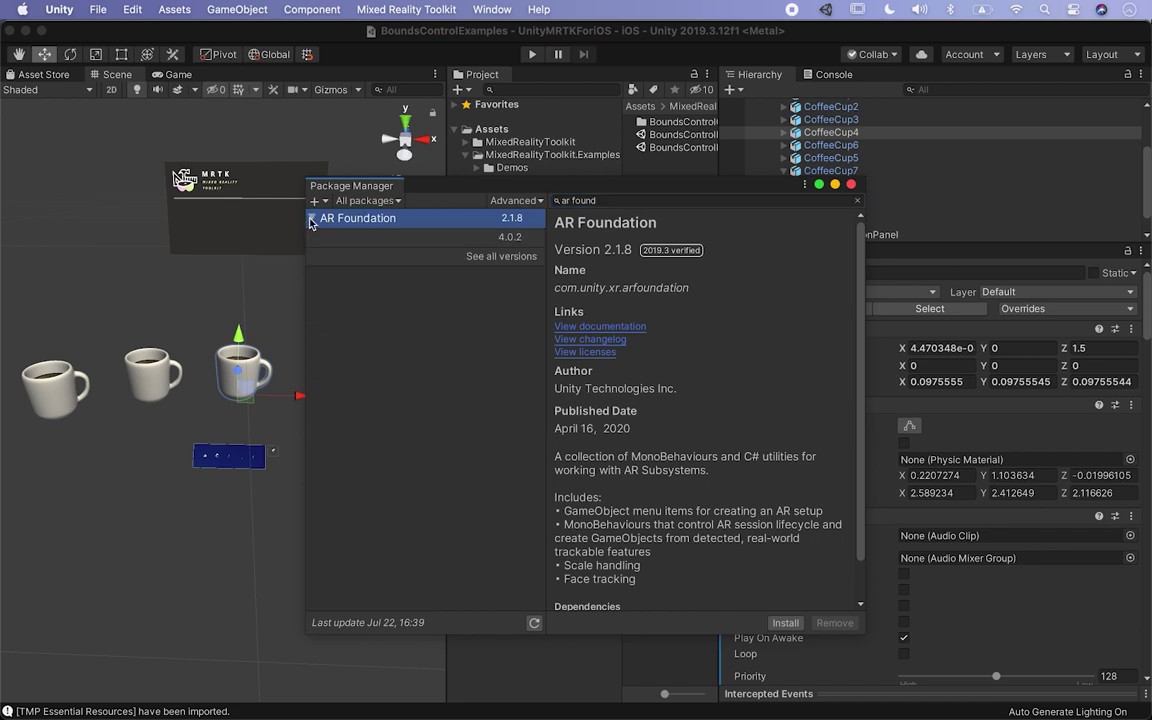
click(488, 257)
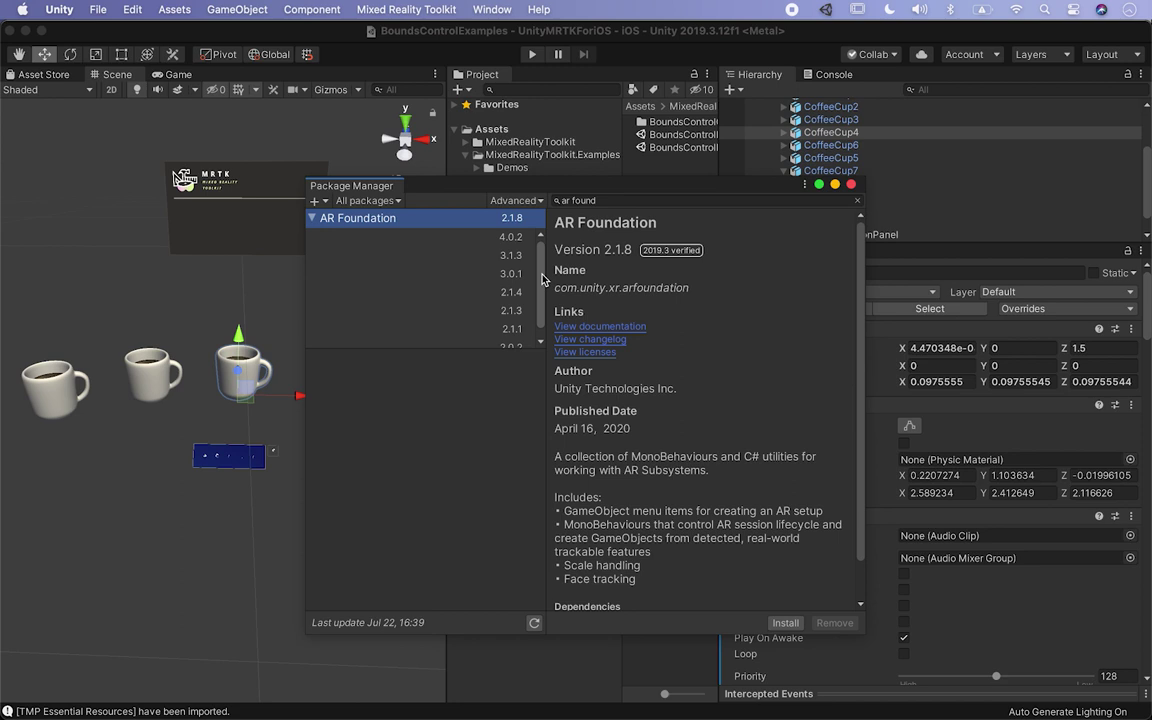
scroll(530, 280, down, 1)
click(520, 284)
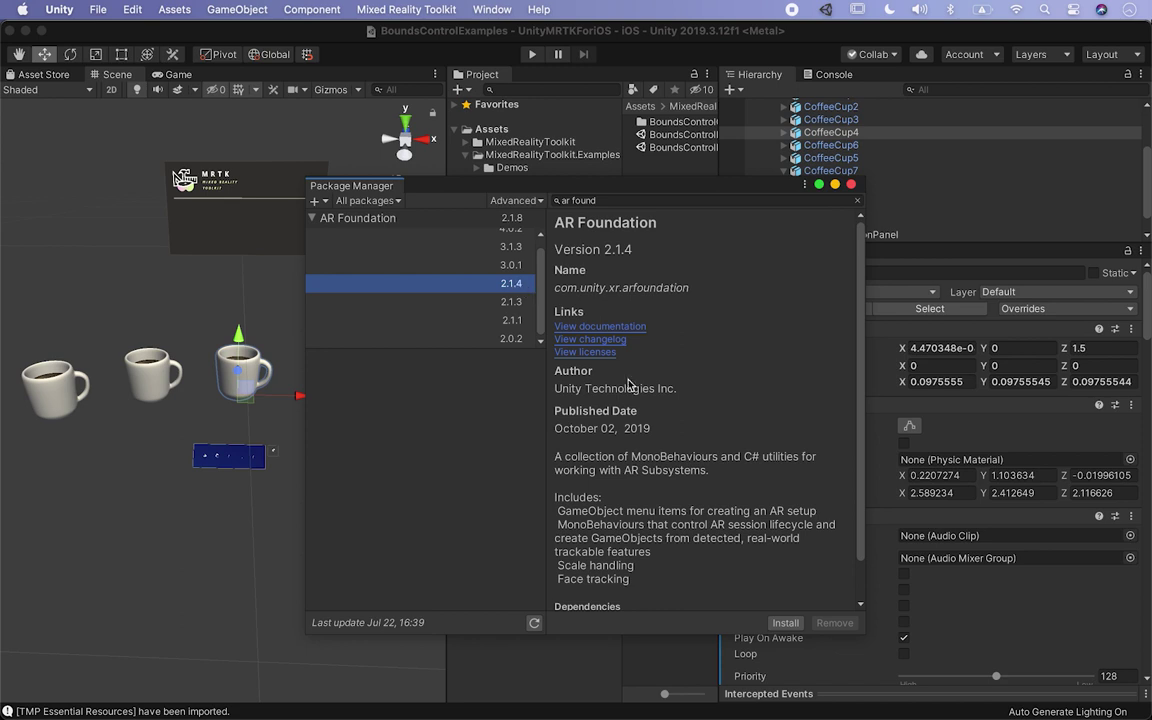
click(785, 622)
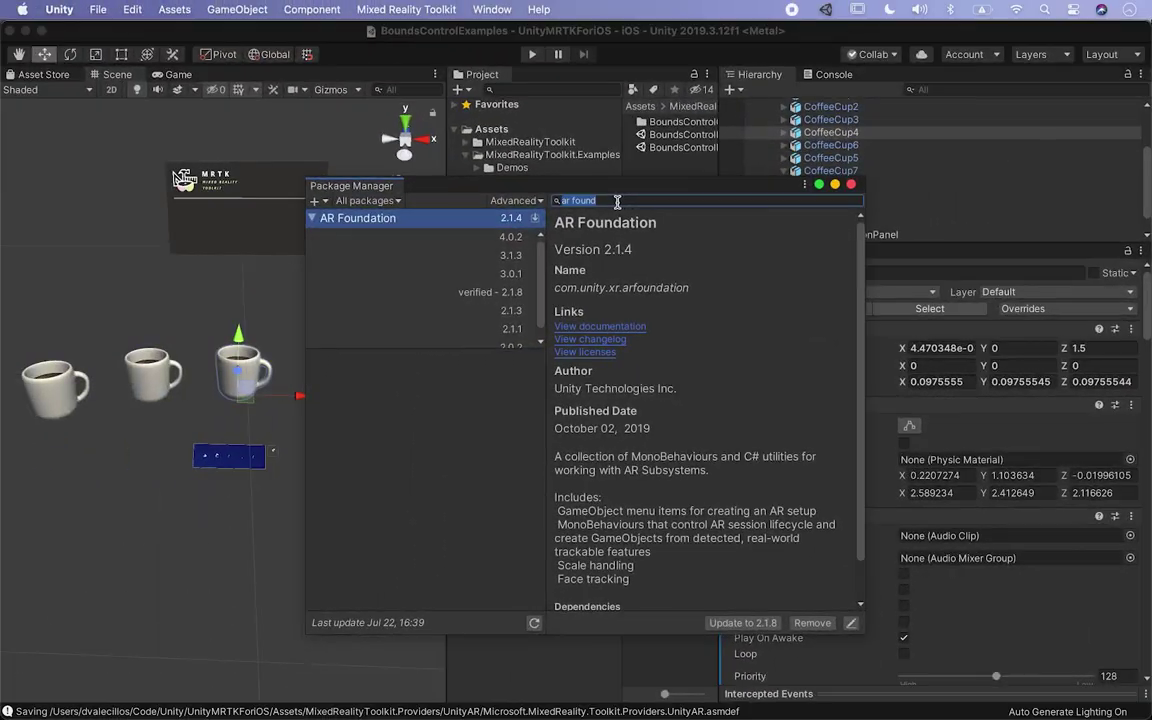
Step: Search the packages for "arkit" and look at the ARKit XR Plugin's versions, and search for "arcore" to look at its plugin
text(arkit)
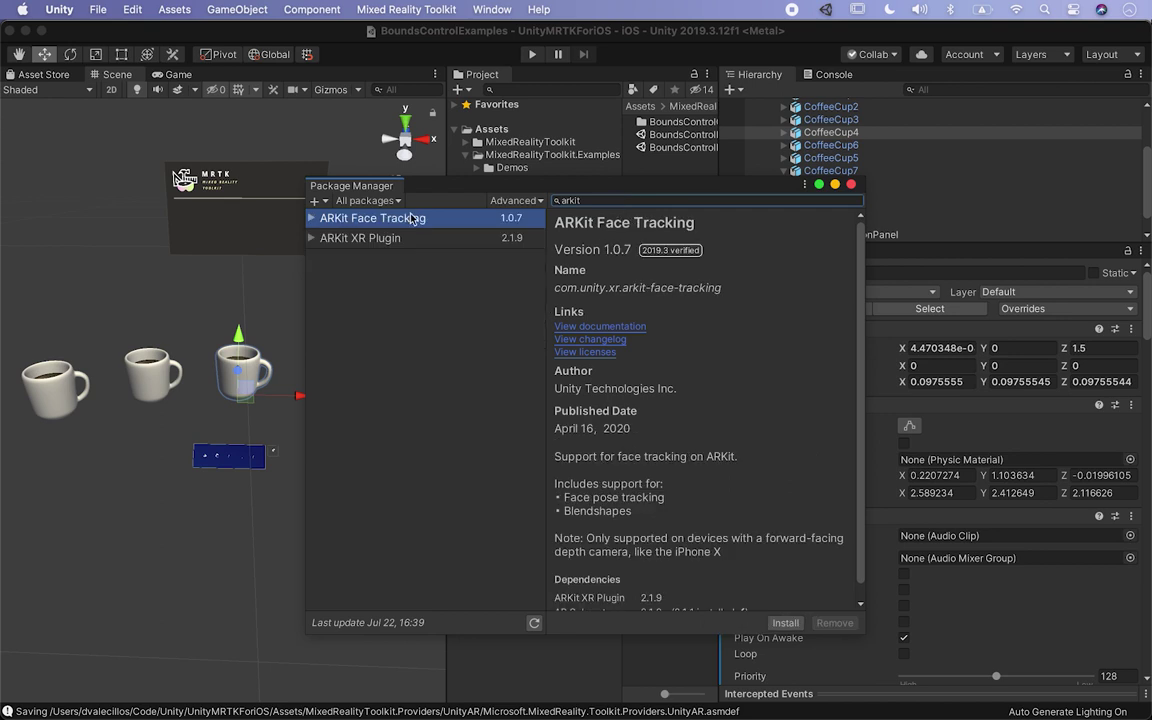
click(360, 238)
click(312, 238)
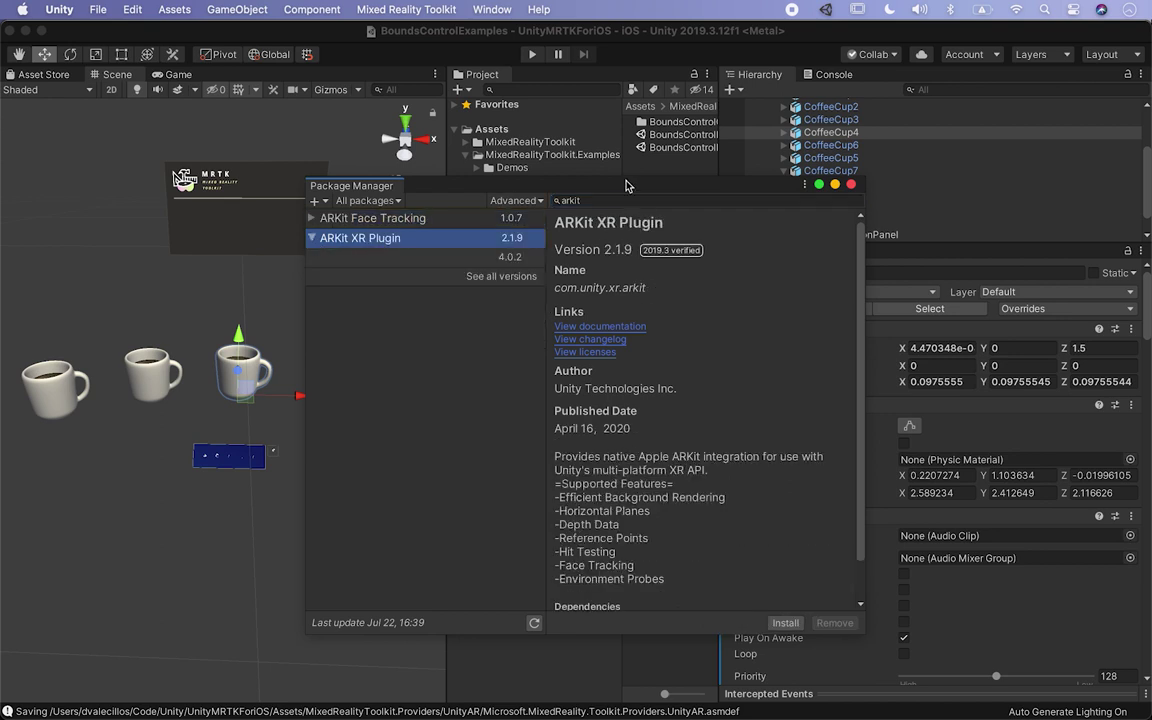
click(584, 200)
text(a)
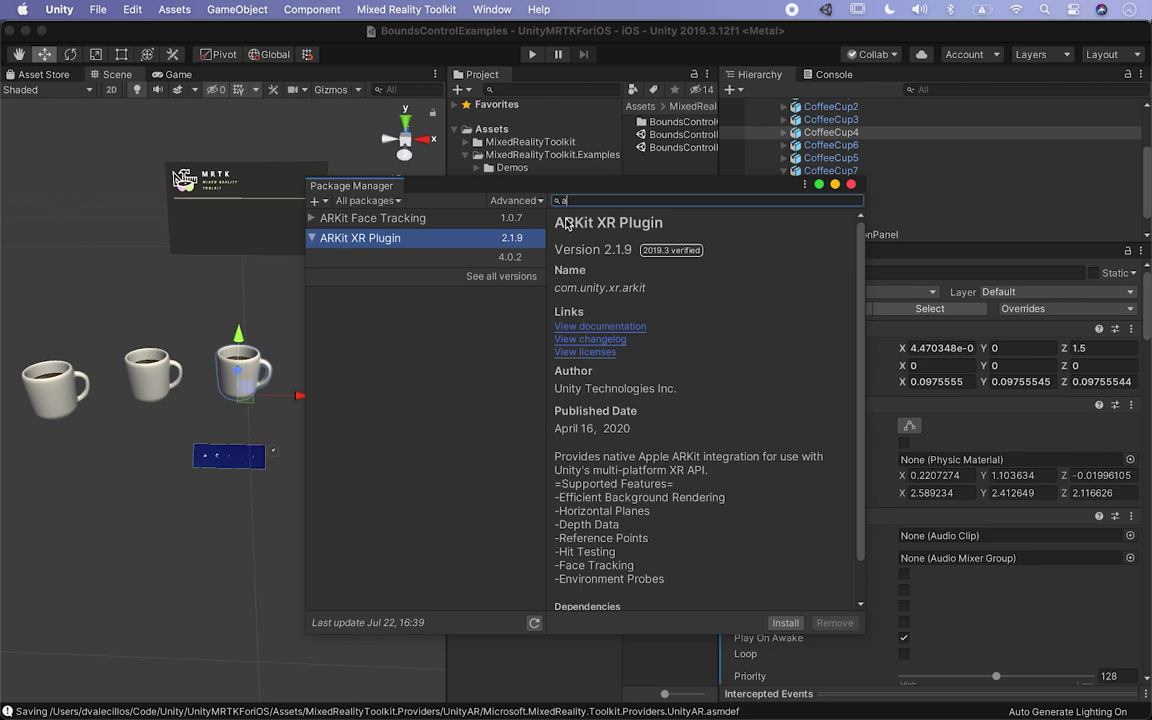
text(rcore)
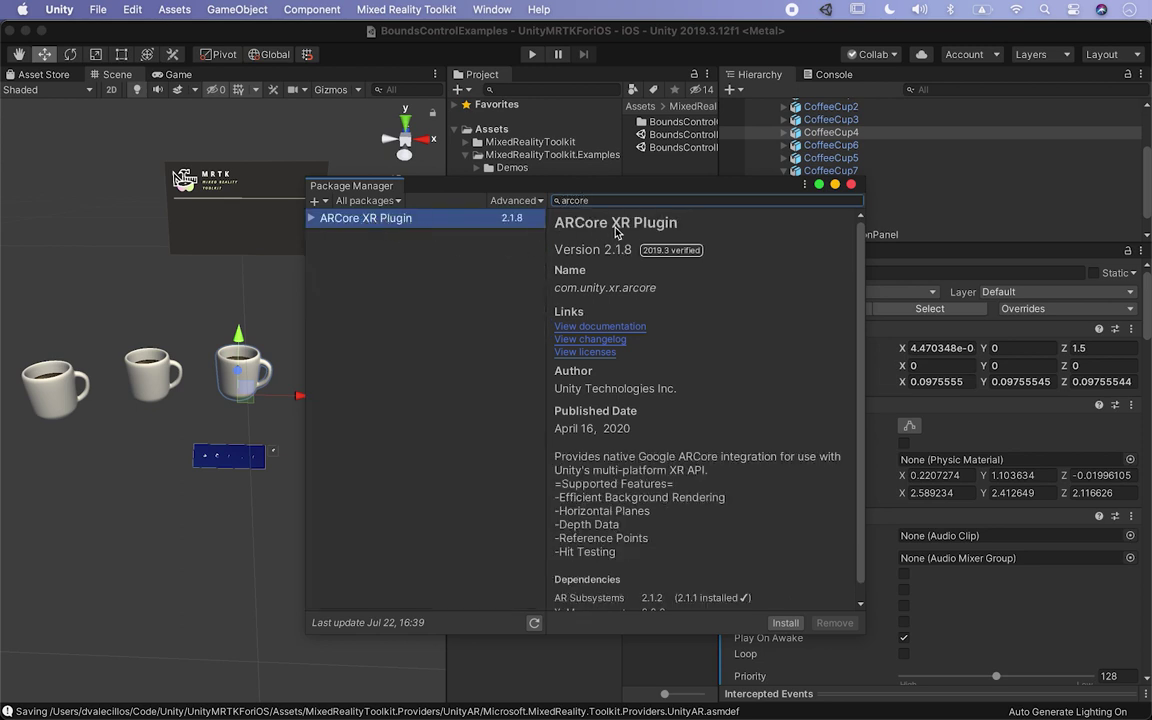
Step: Search the packages for "arkit" and choose version 2.1.2 of the ARKit XR Plugin from its full version list for installation
double_click(618, 200)
text(arkit)
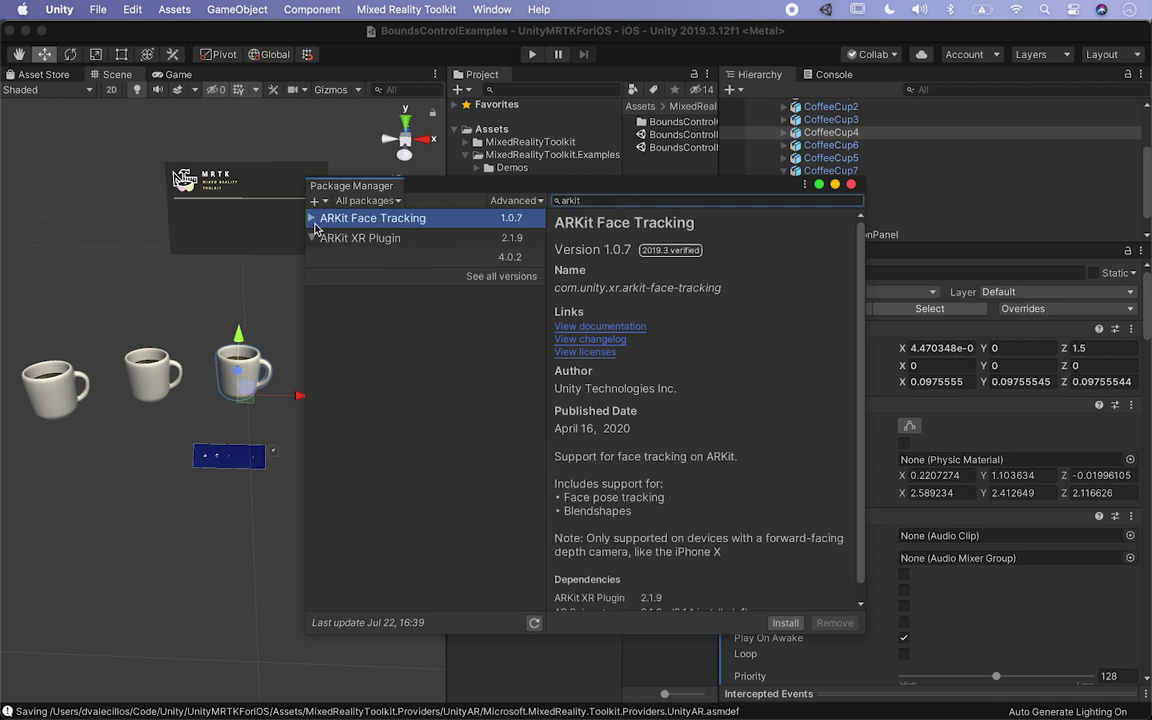
click(470, 275)
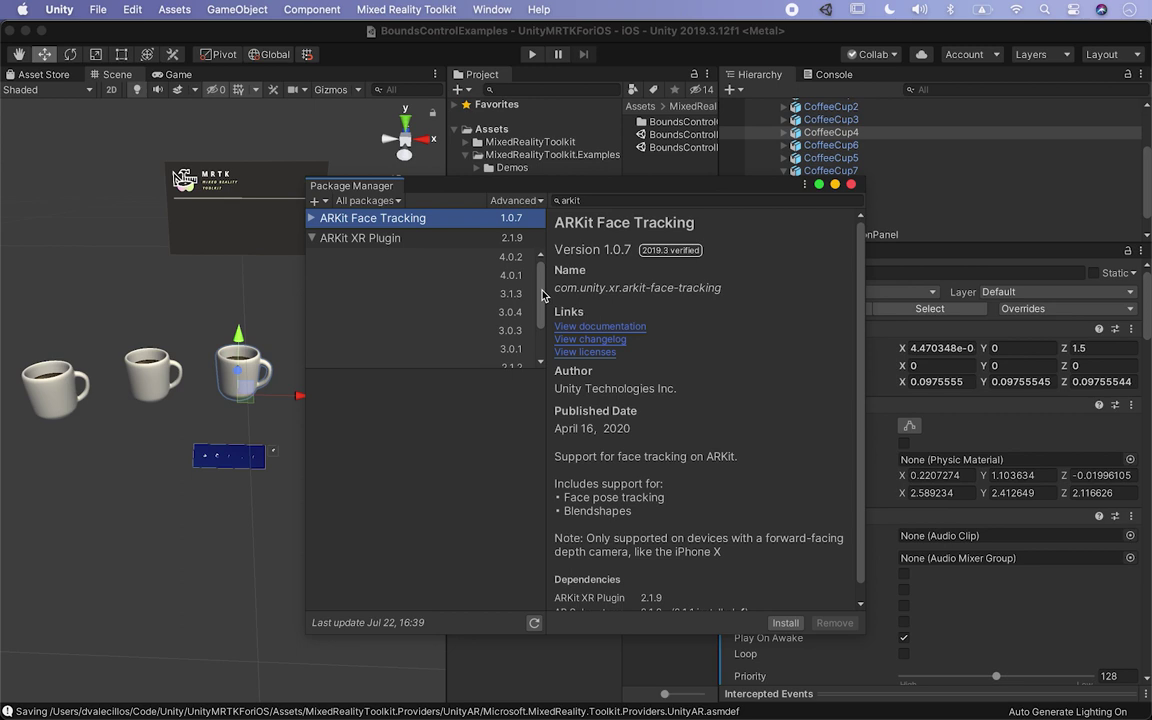
drag(543, 295, 541, 328)
click(511, 321)
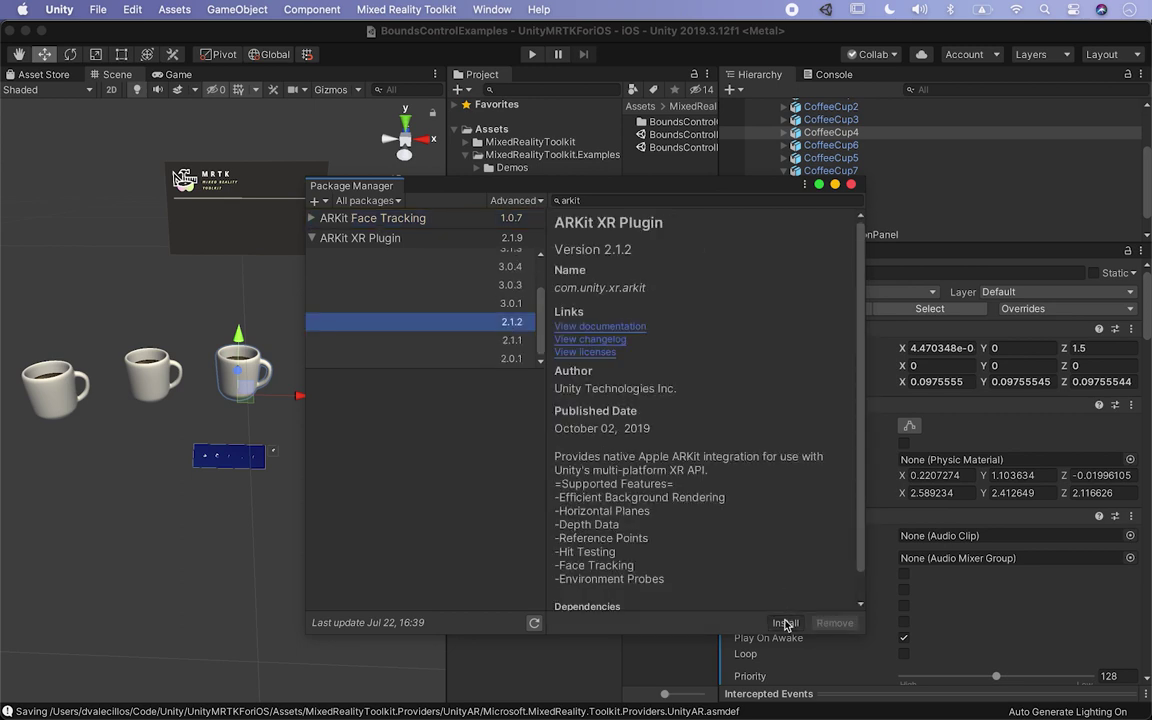
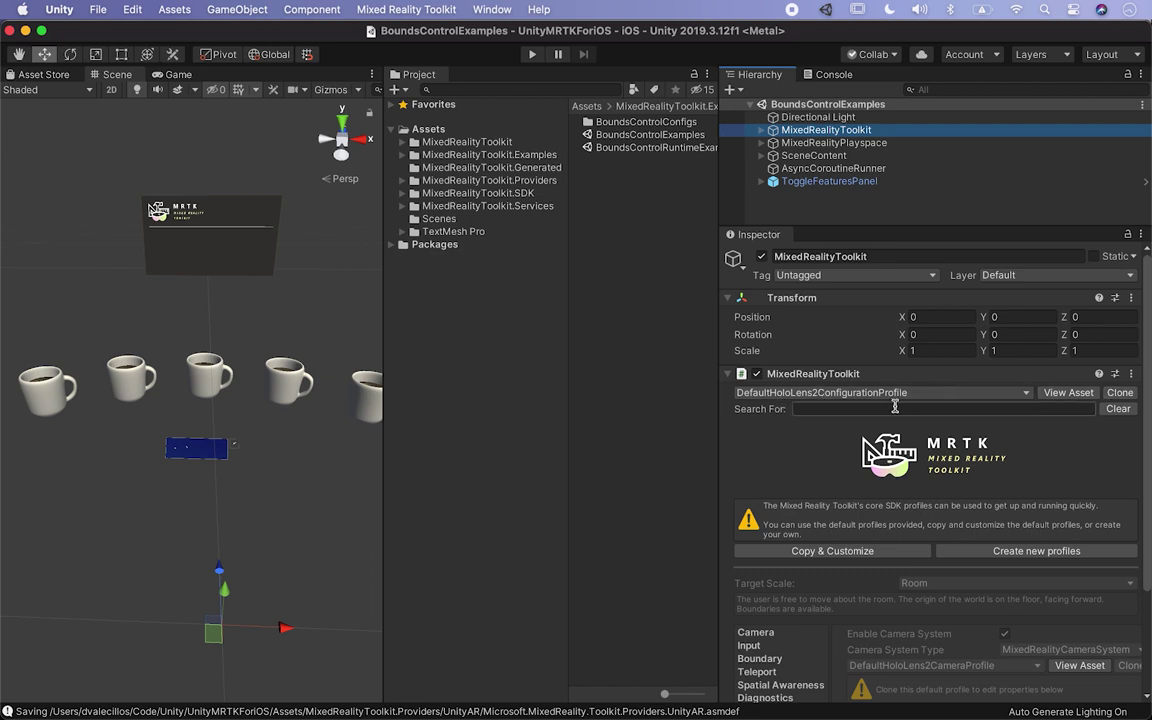
Step: Clone the MixedRealityToolkit object's DefaultHoloLens2ConfigurationProfile into CustomProfiles as MobileMixedRealityToolkitConfigurationProfile
click(1119, 392)
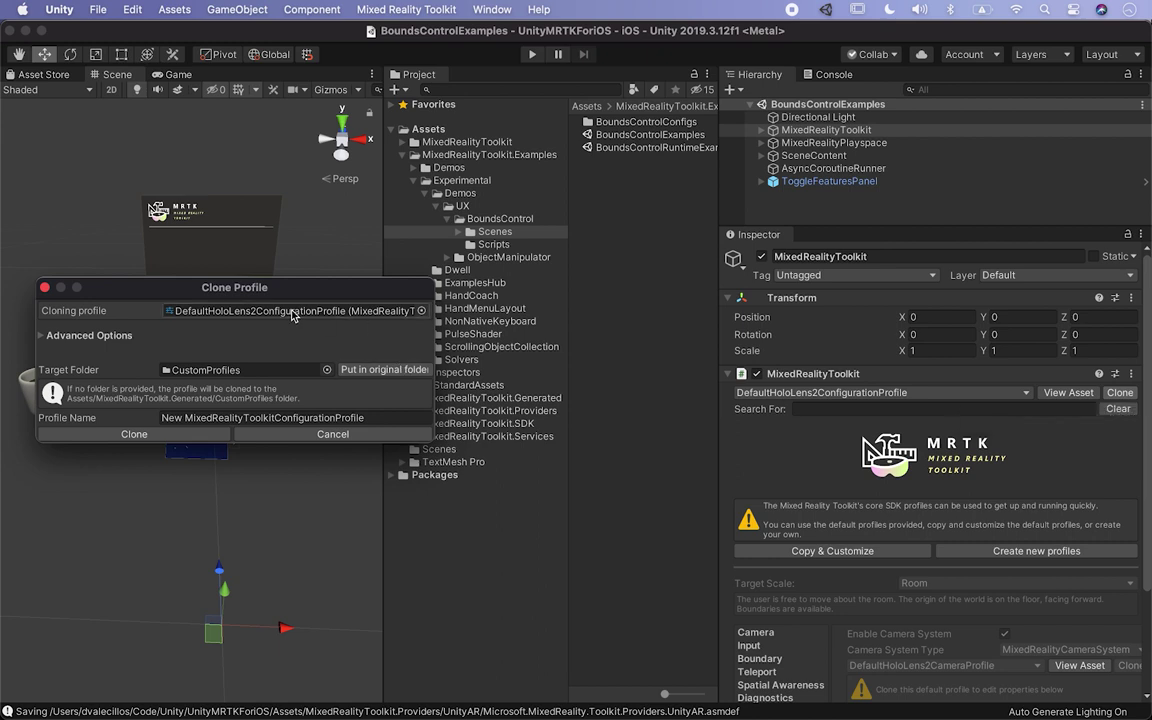
double_click(171, 417)
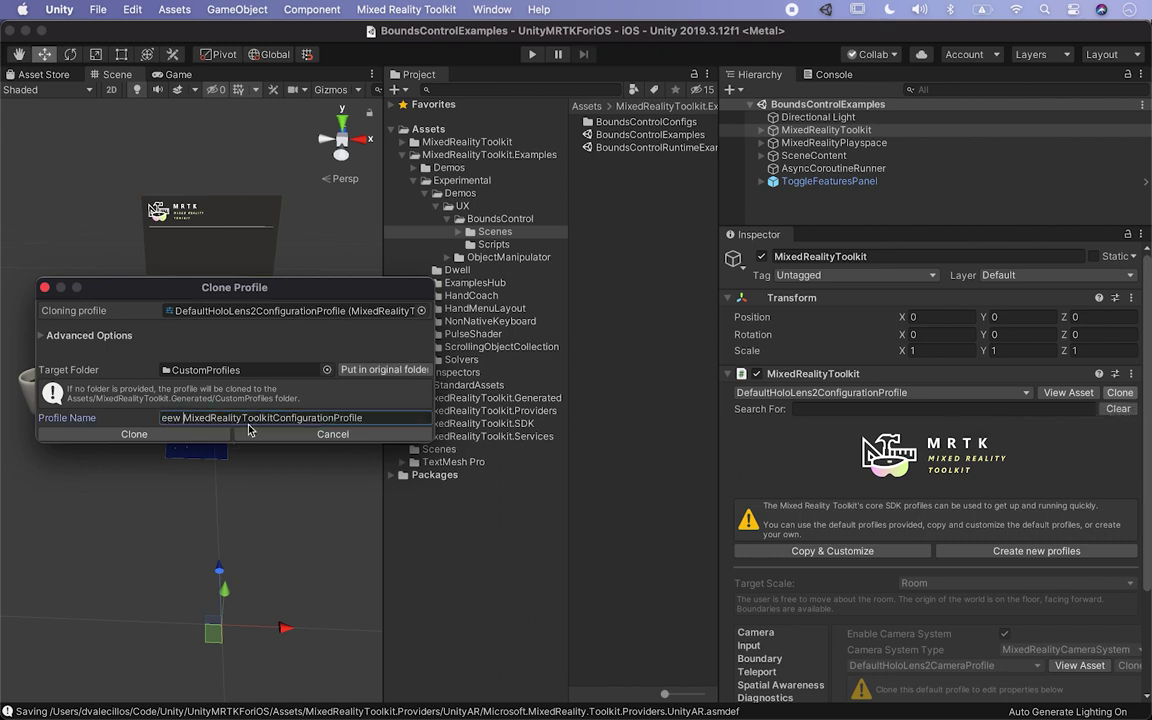
text(ARKIT)
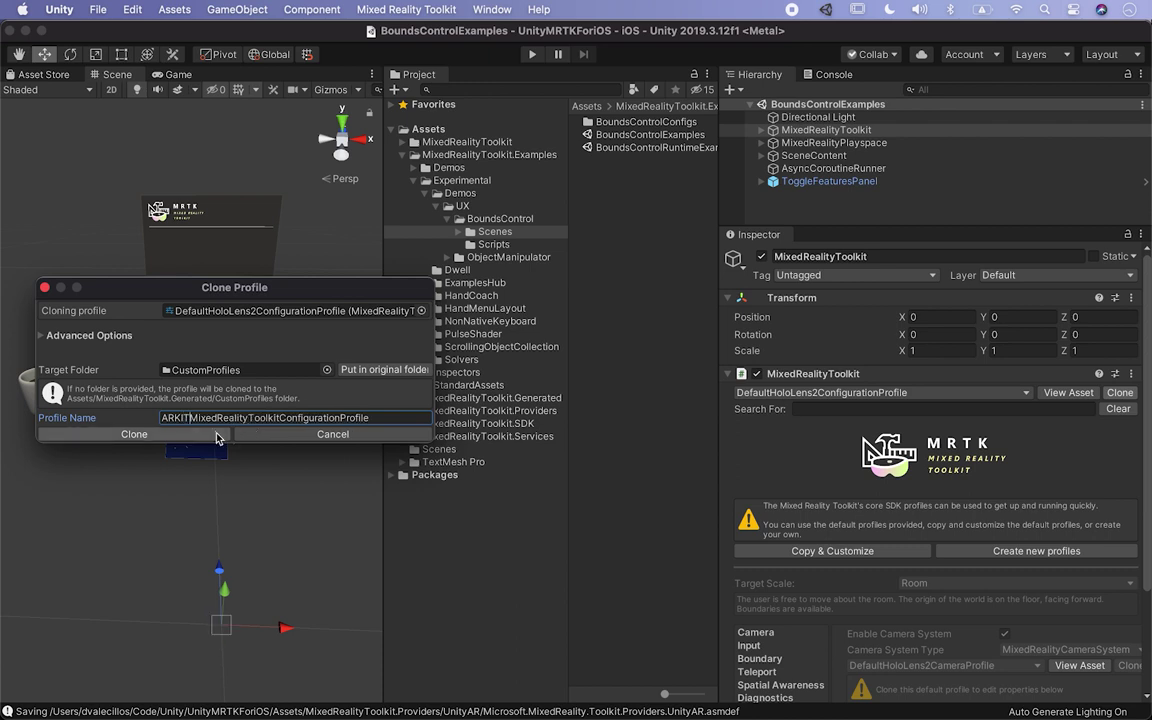
key(BackSpace)
key(BackSpace)
key(BackSpace)
key(BackSpace)
key(BackSpace)
text(Mobile)
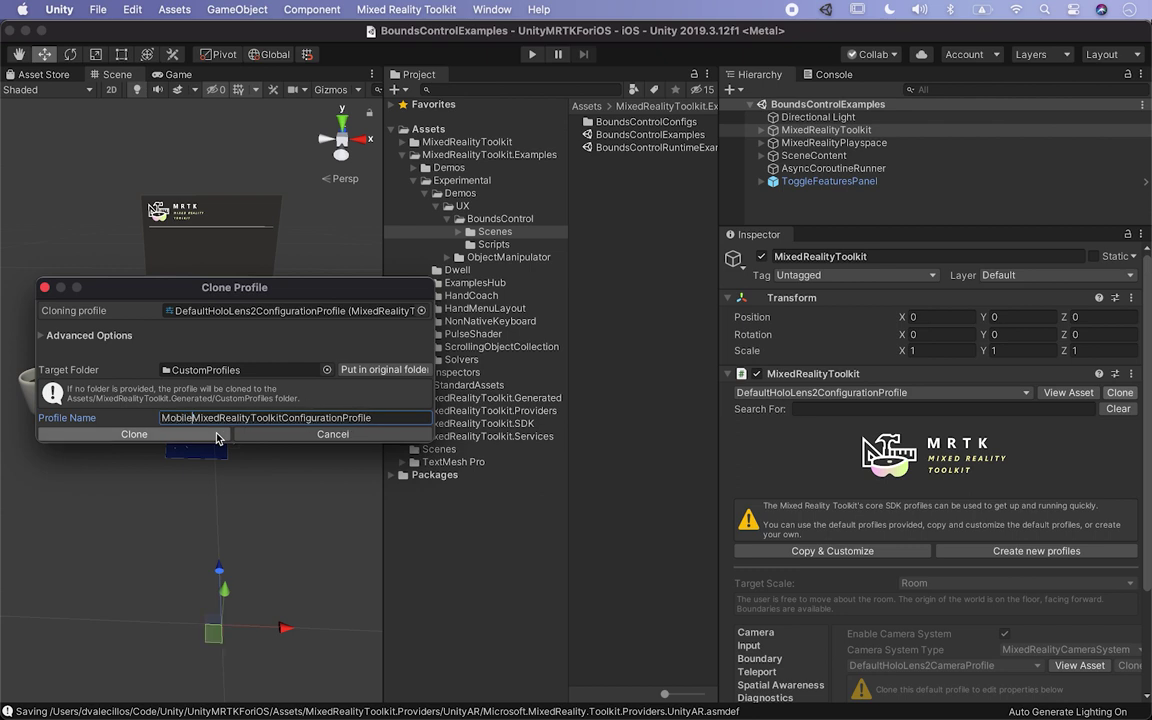
click(216, 435)
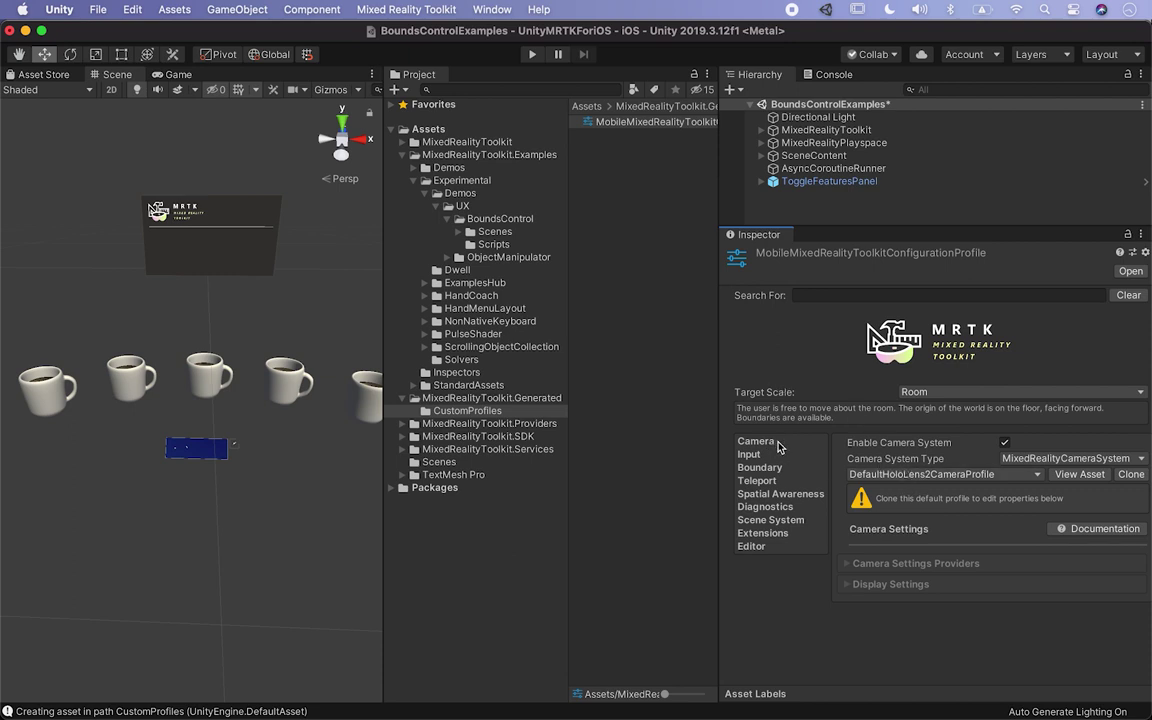
Step: Clone the DefaultHoloLens2CameraProfile into CustomProfiles as MobileMixedRealityCameraProfile
click(1131, 475)
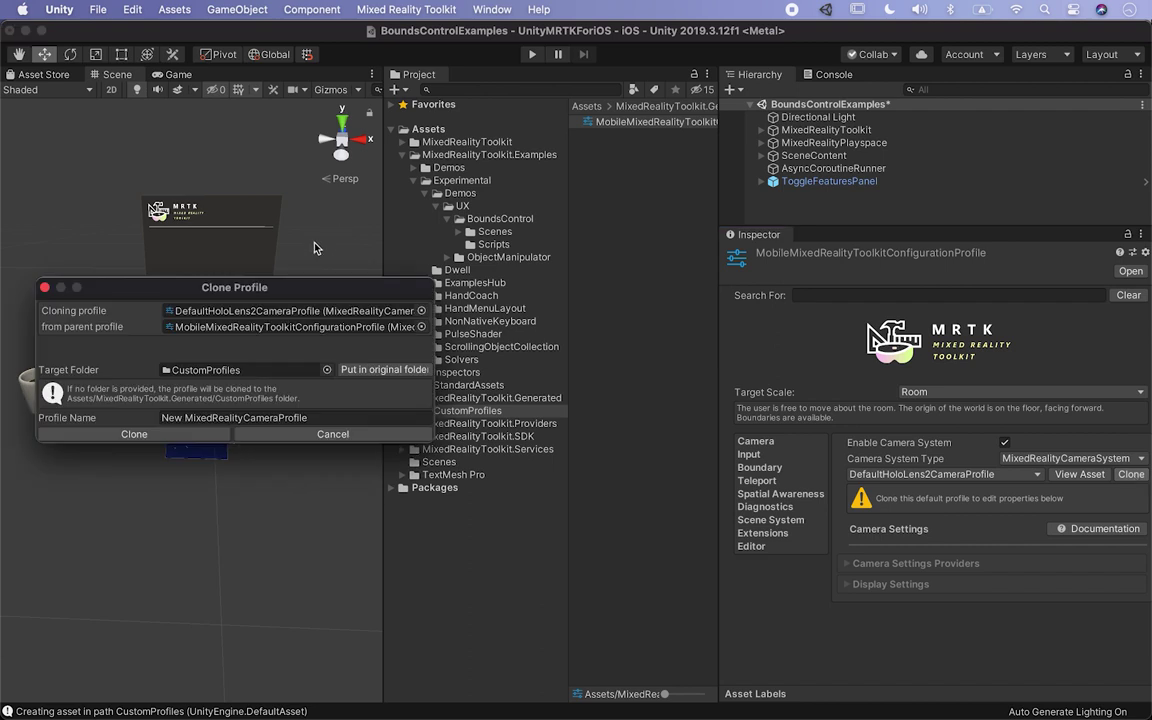
click(193, 418)
click(185, 418)
key(shift+Home)
key(BackSpace)
text(Mobile)
key(Return)
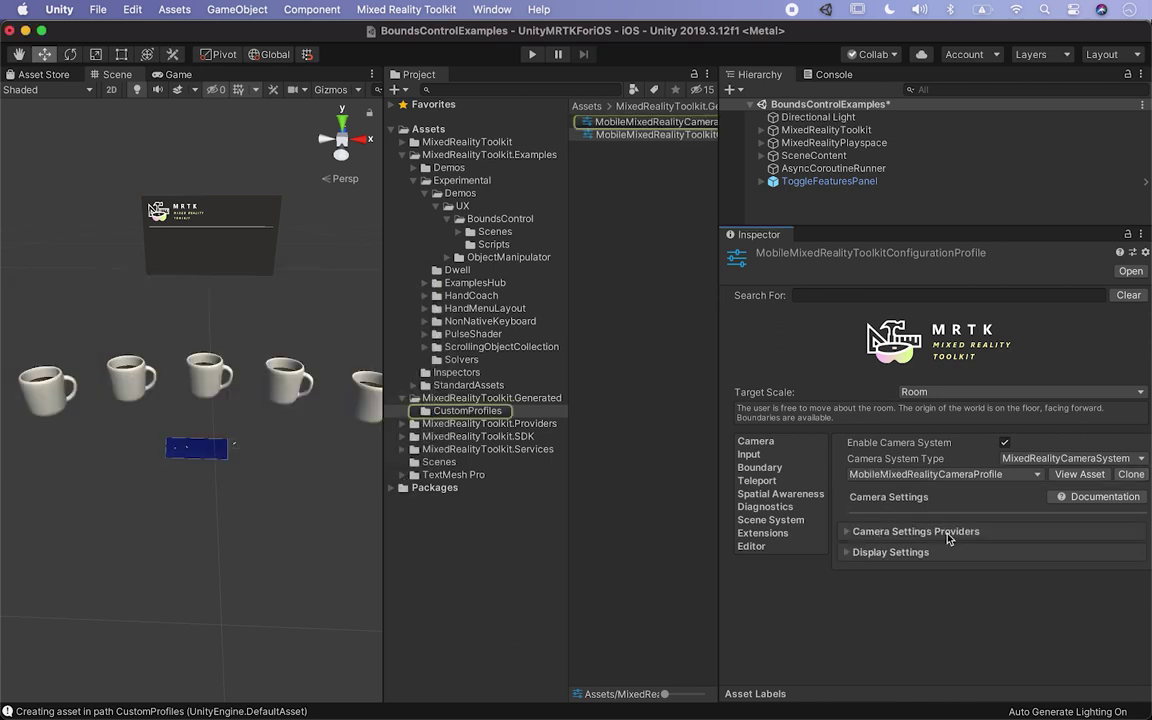
Step: Add a camera settings provider of type UnityARCameraSettings from Microsoft.MixedReality.Toolkit.Experimental.UnityAR and review its tracking settings
click(897, 535)
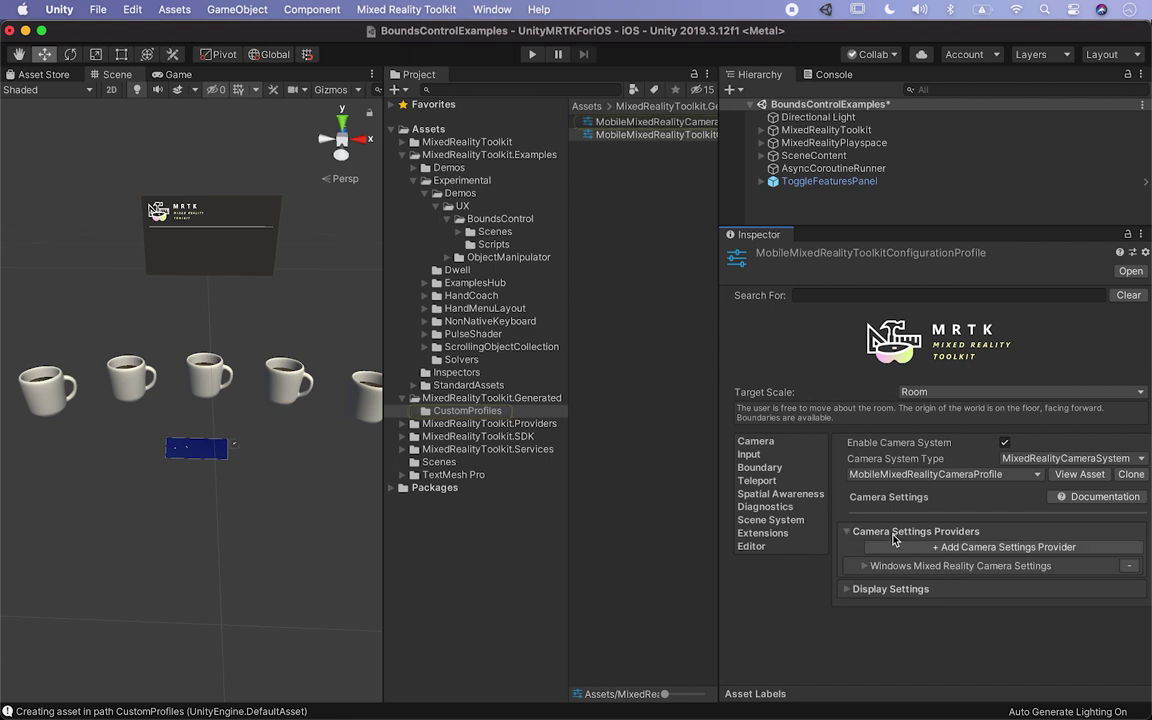
click(908, 548)
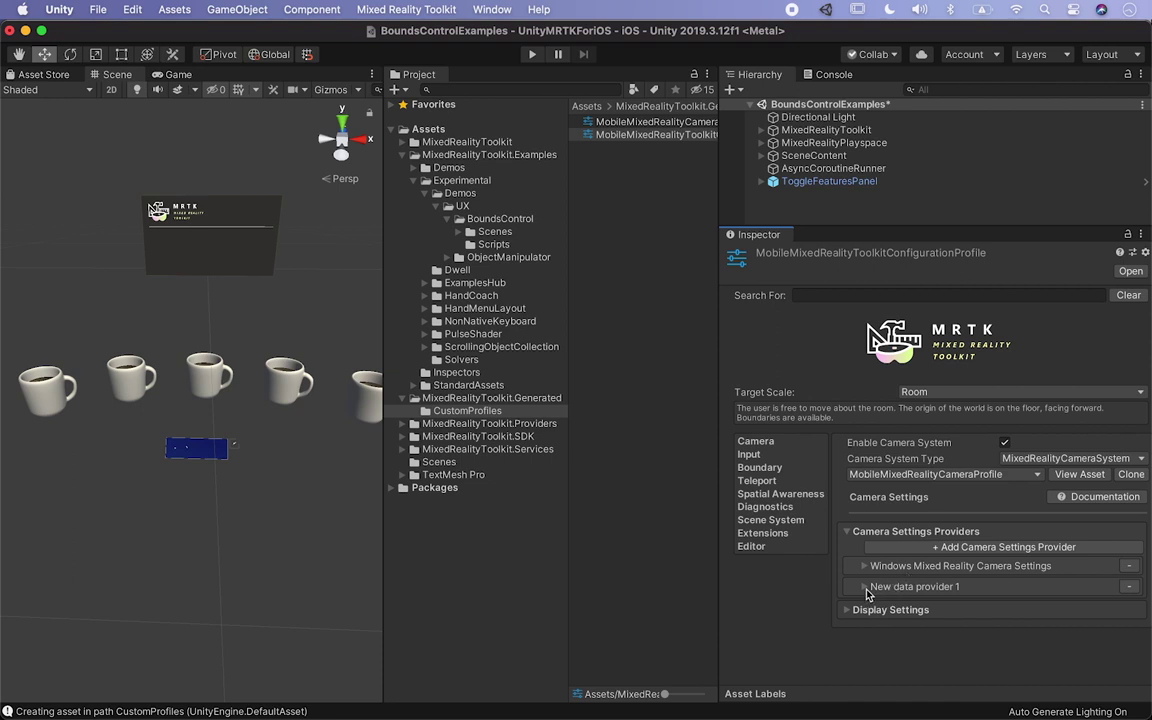
click(897, 587)
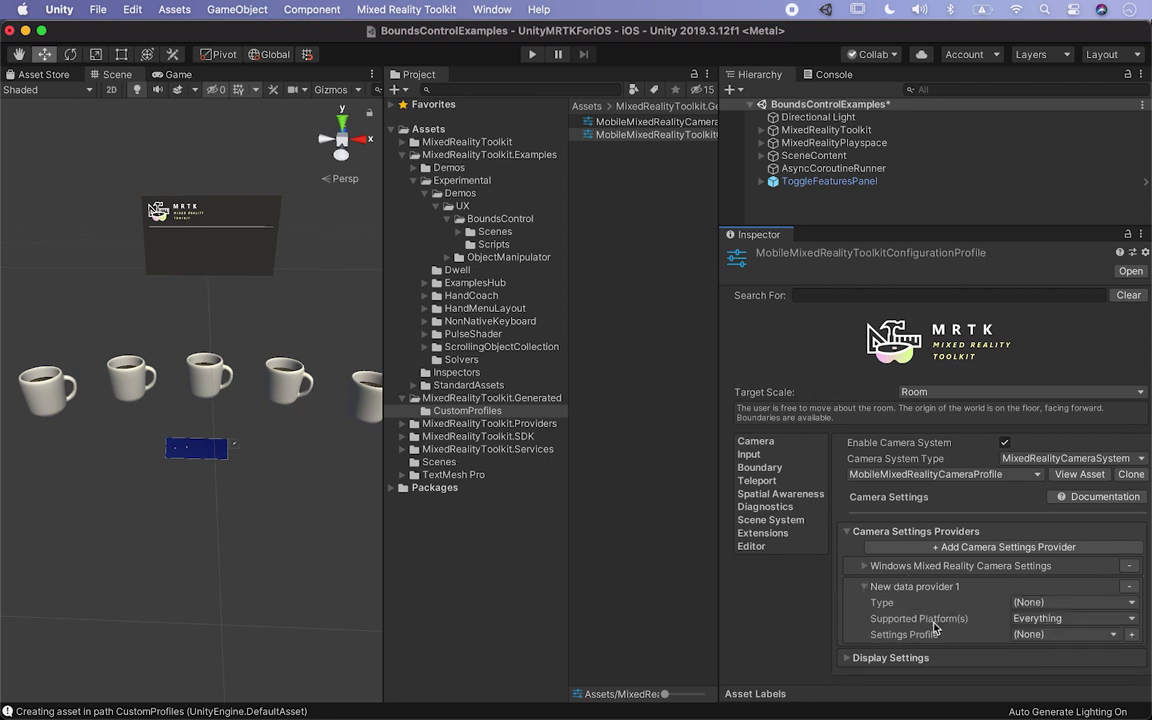
click(1030, 603)
mouse_move(988, 664)
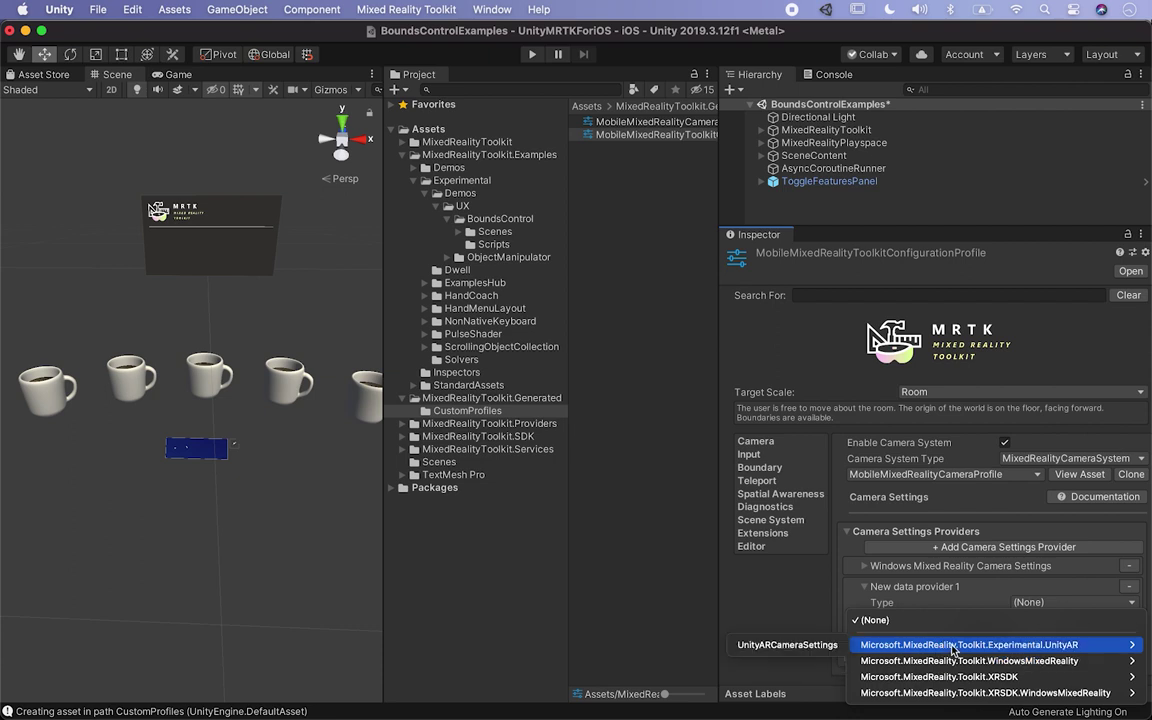
click(829, 648)
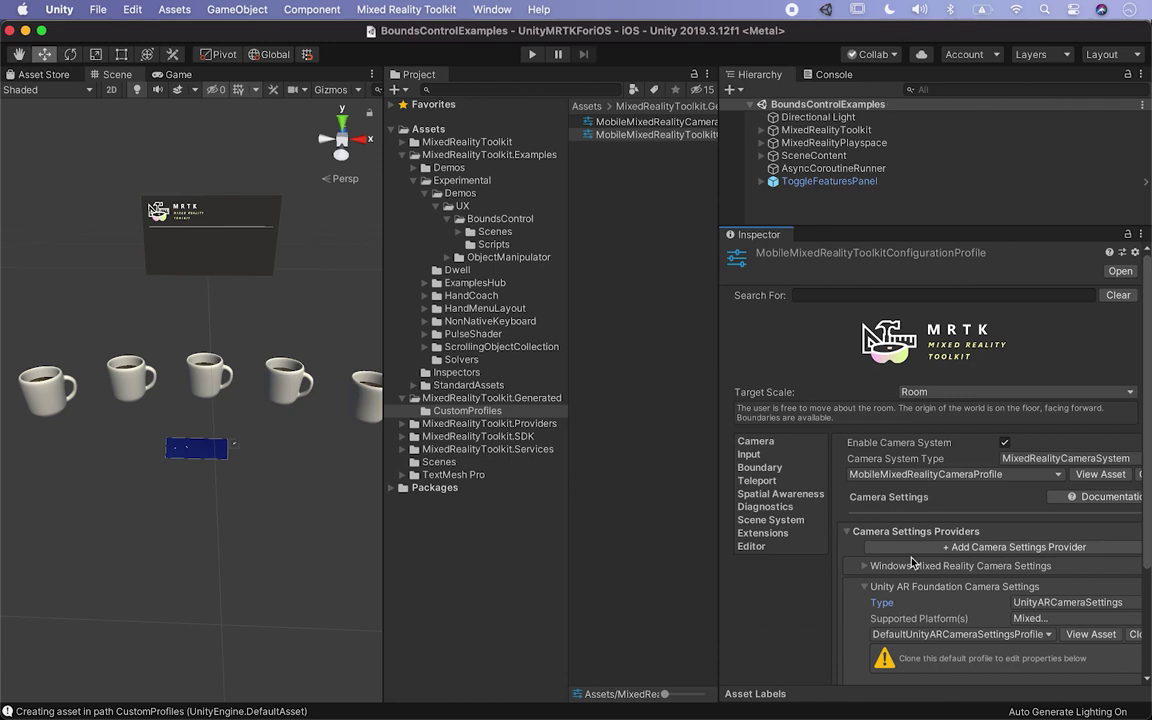
scroll(920, 575, down, 3)
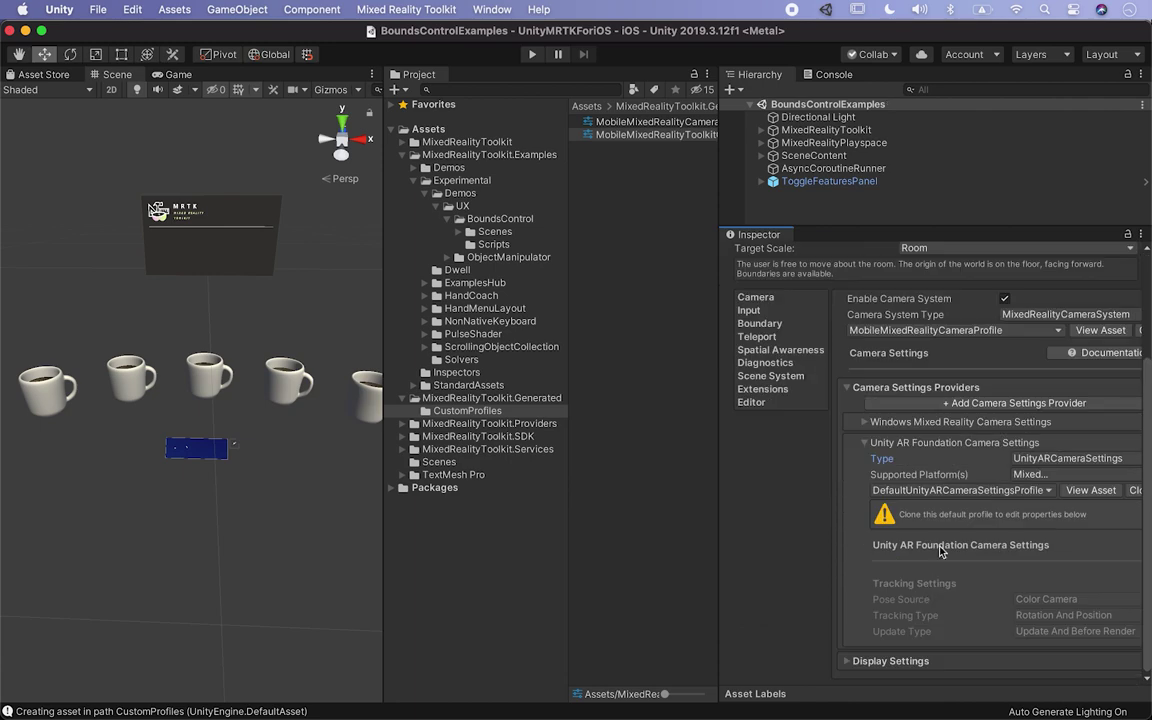
scroll(935, 580, up, 3)
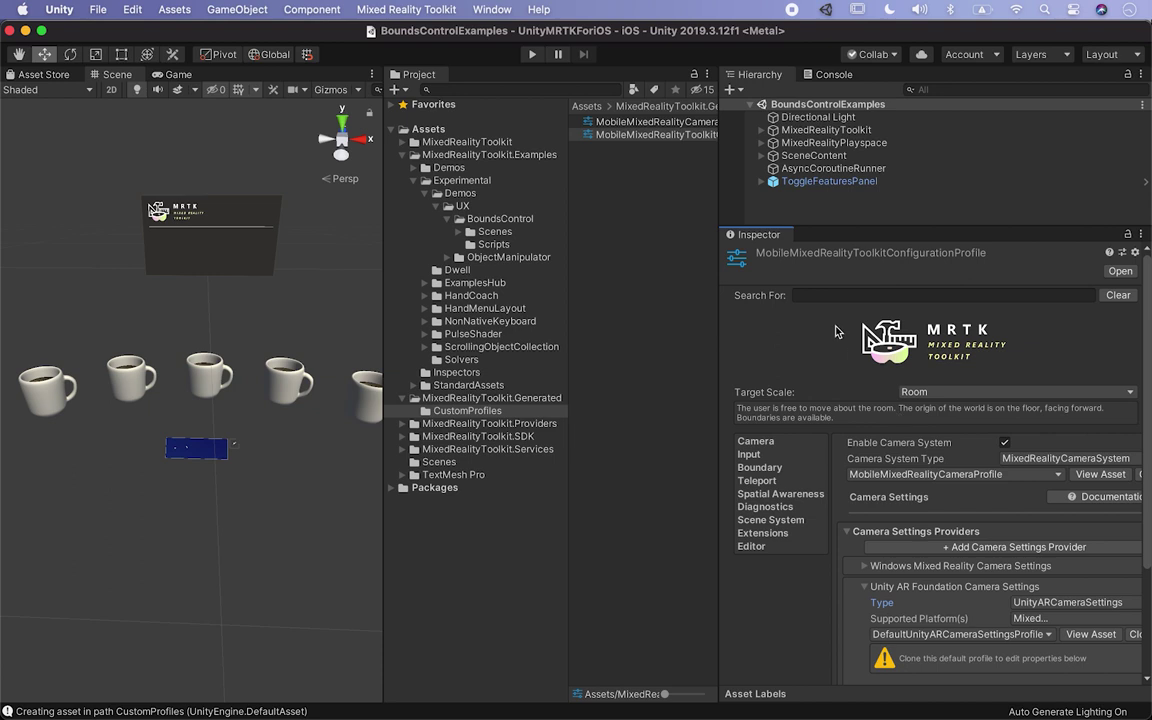
Step: Widen the Scene view, and build the project for iOS from the build settings, saving it on the Desktop as MRTKiOS
drag(384, 262, 536, 285)
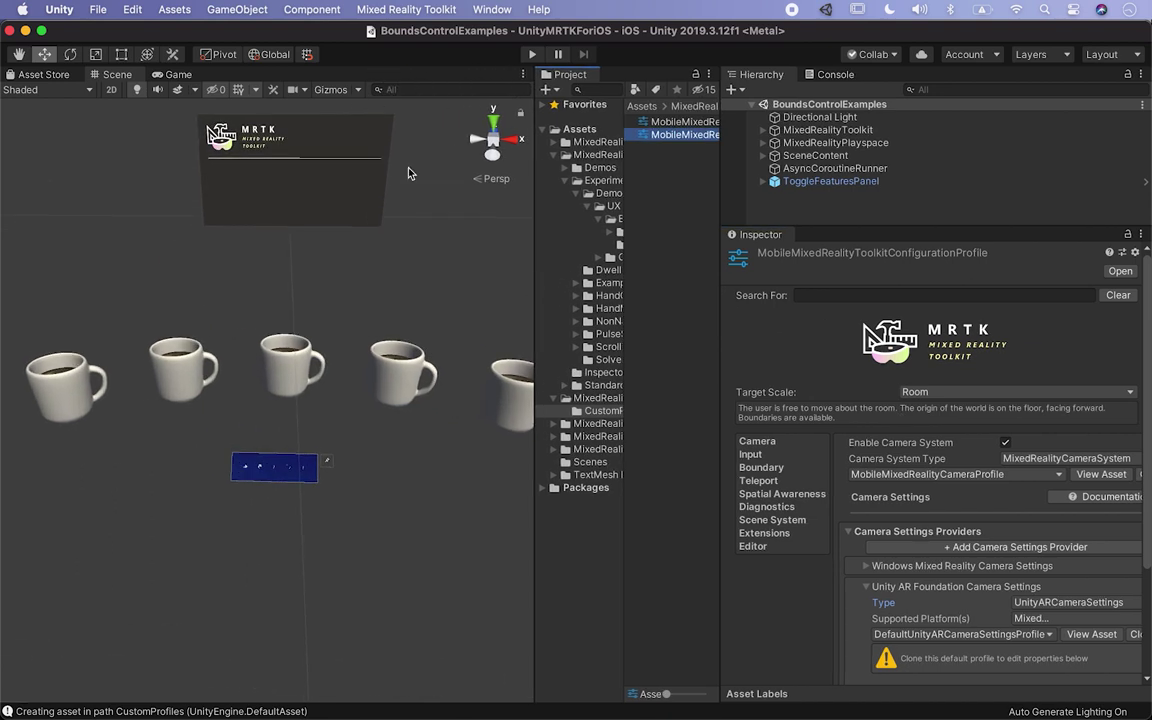
click(98, 9)
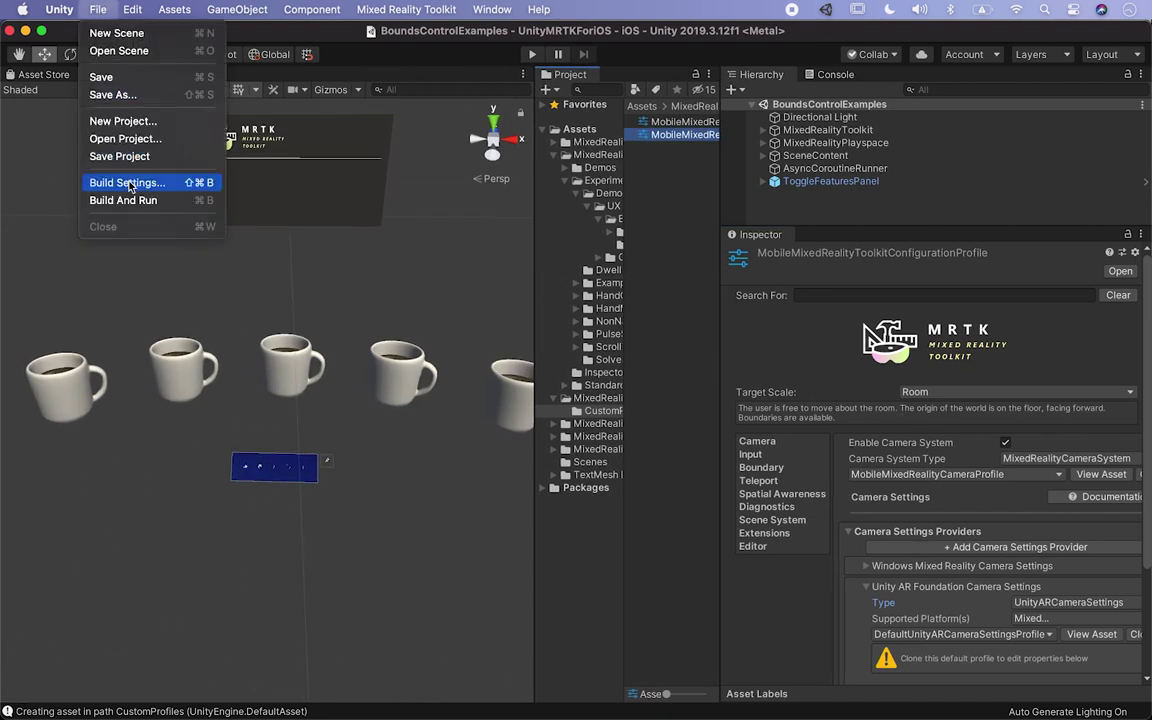
click(128, 183)
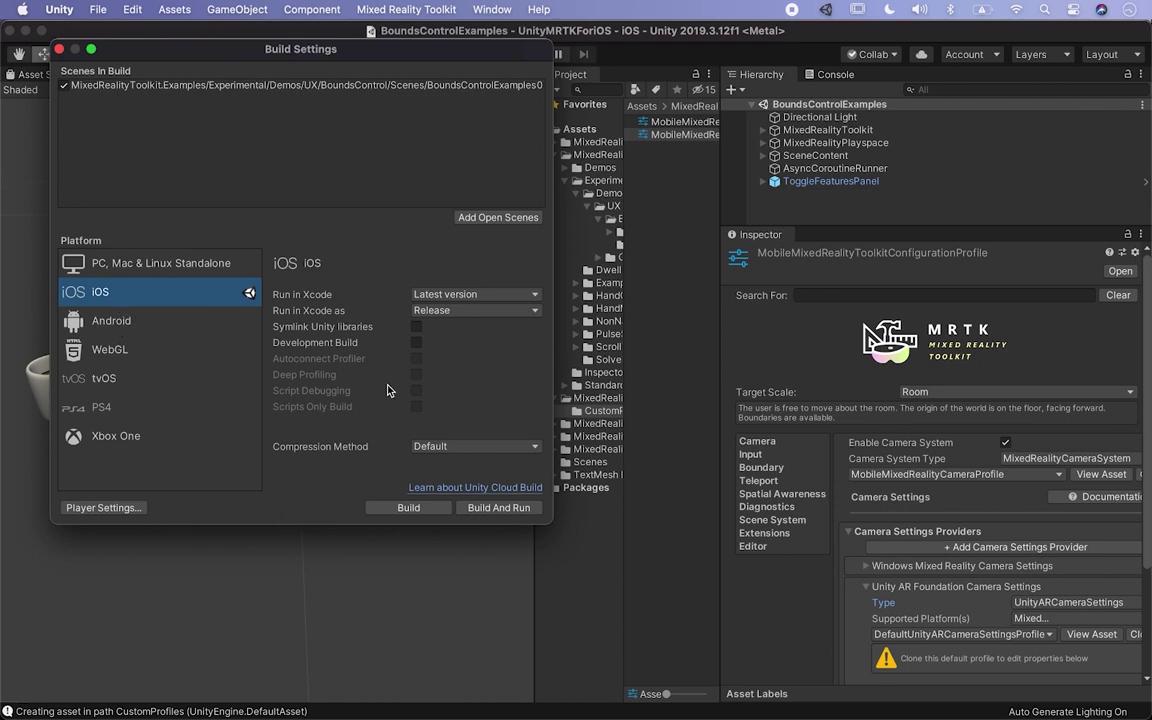
click(427, 511)
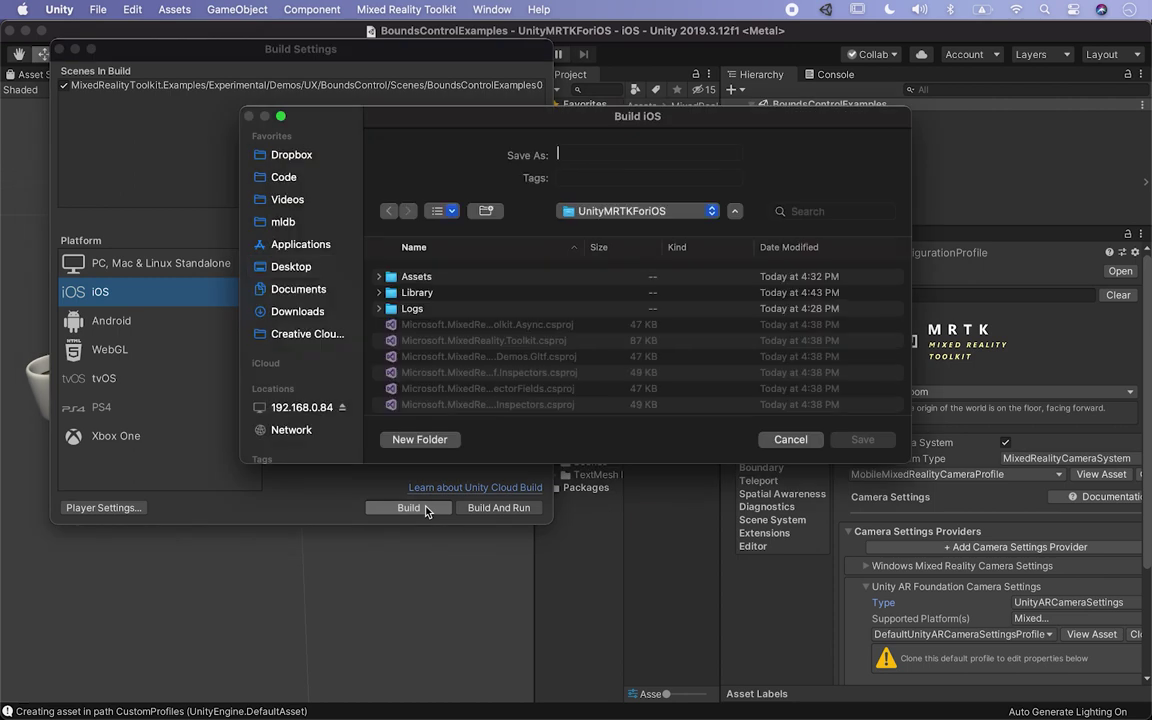
click(333, 266)
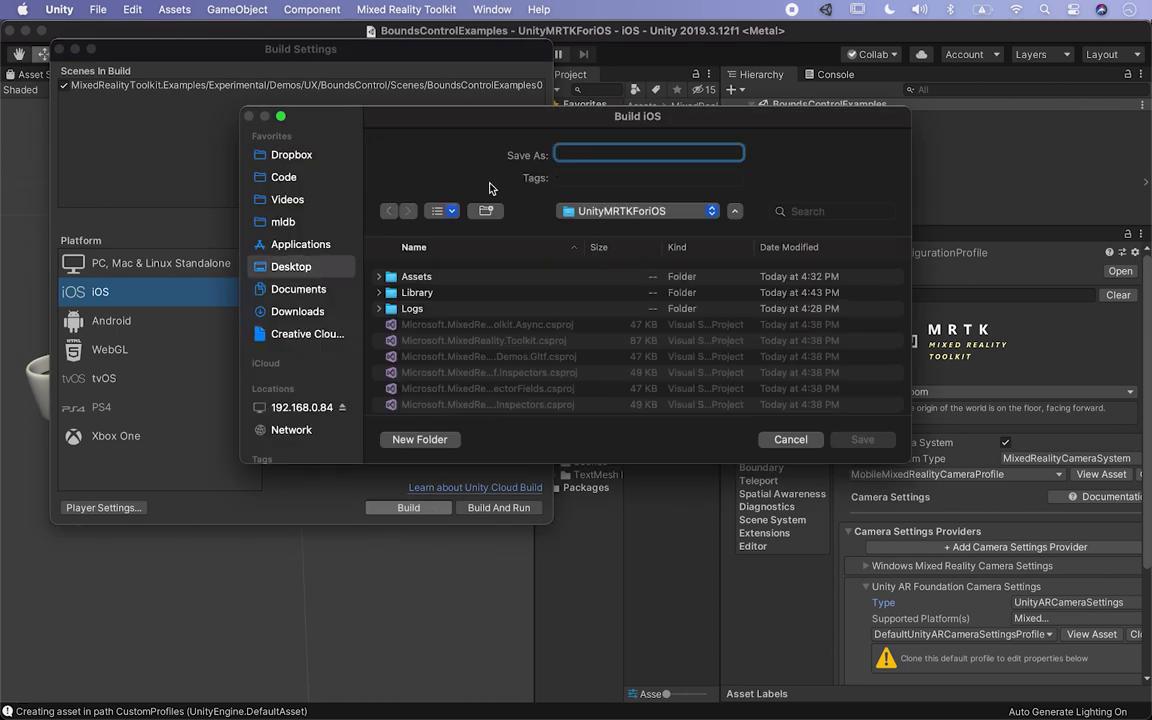
text(MRTK)
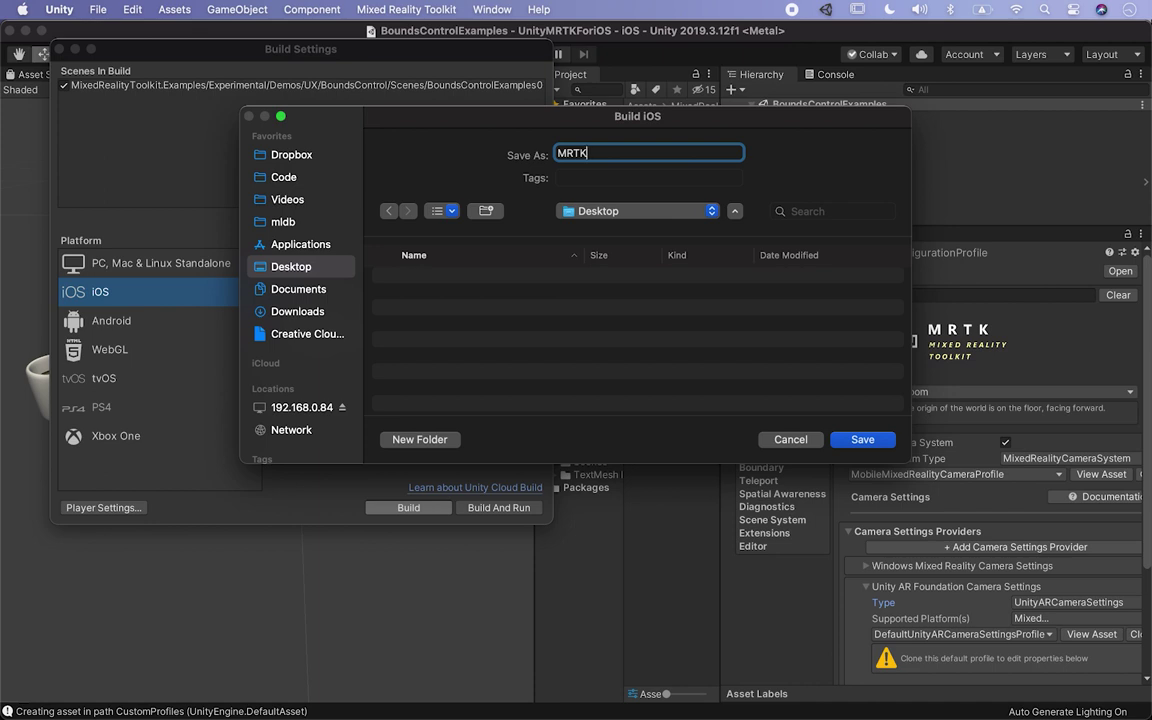
text(iOS)
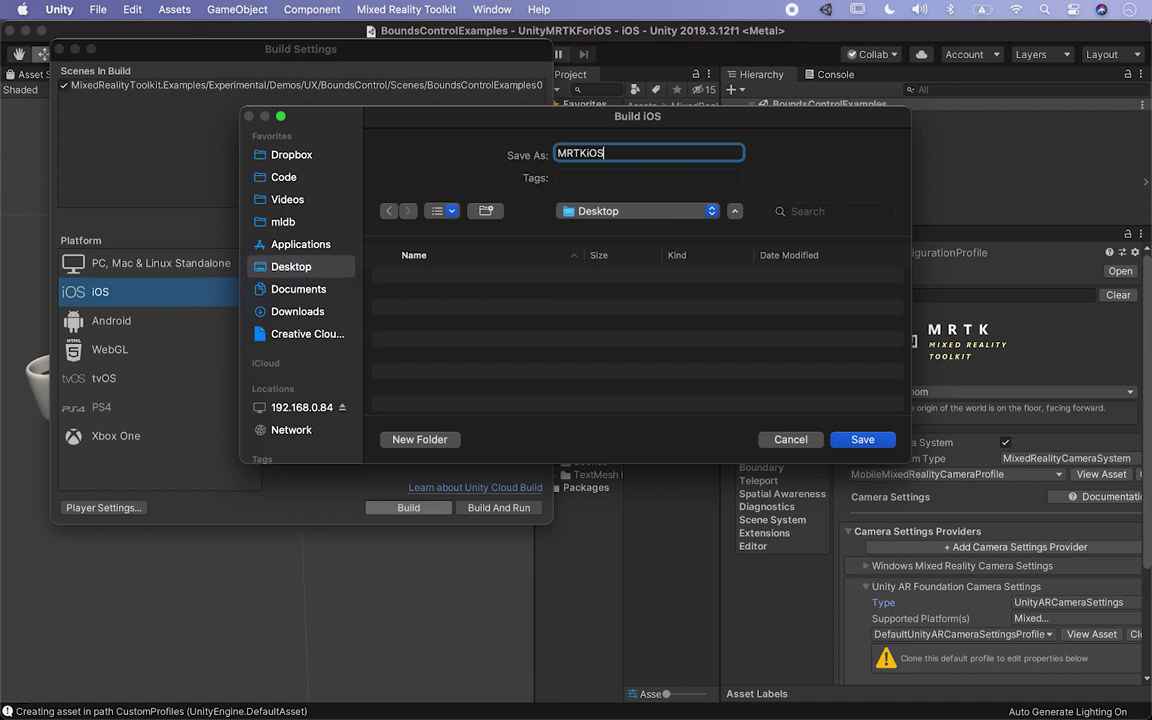
click(855, 441)
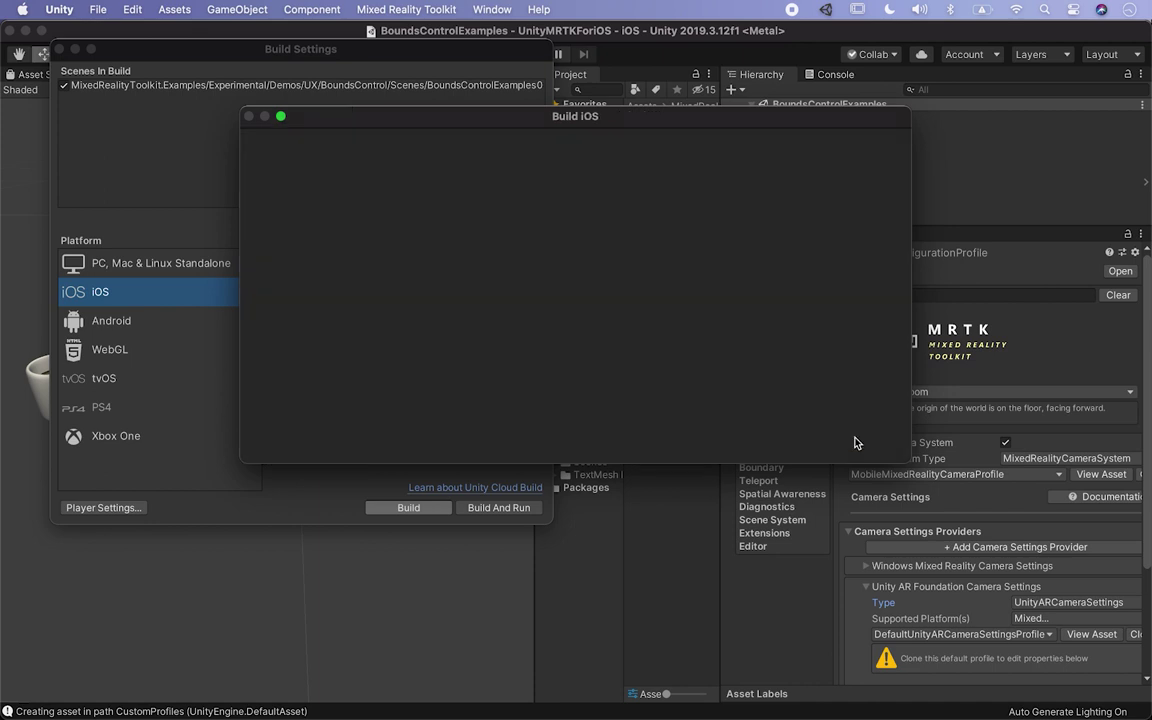